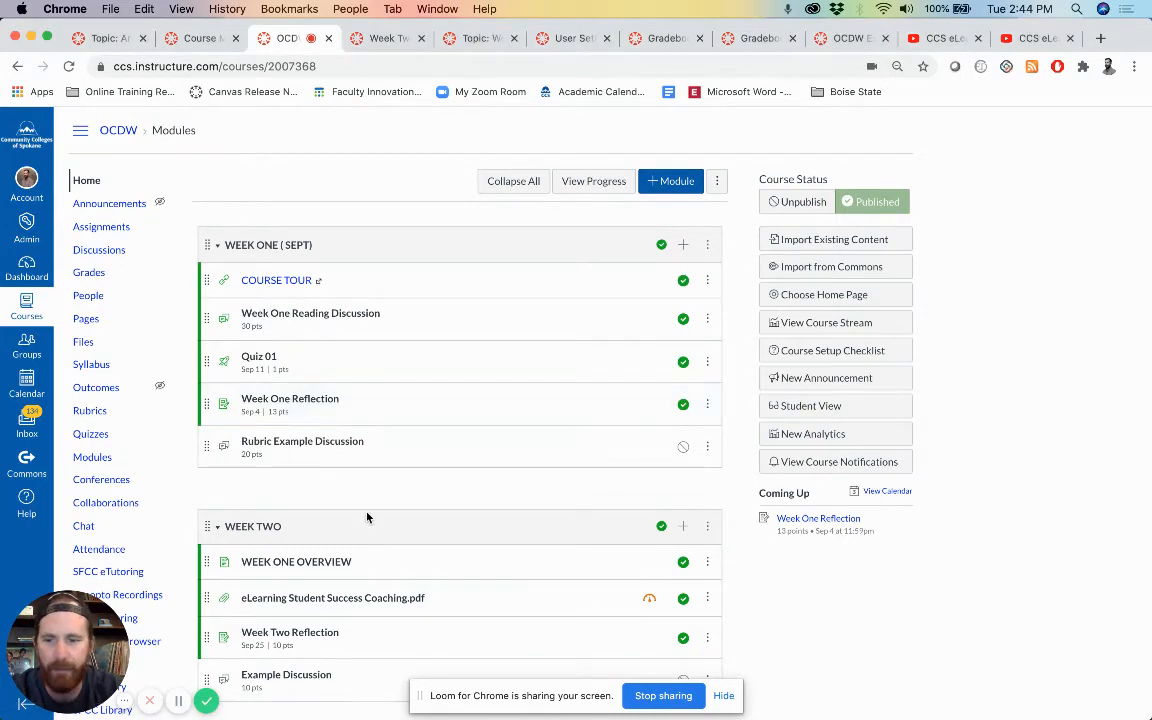
# - Open the Week Two Reflection assignment from the Week Two module, look over its rubric, and open it in SpeedGrader
pyautogui.scroll(-1, 365, 520)
pyautogui.click(310, 605)
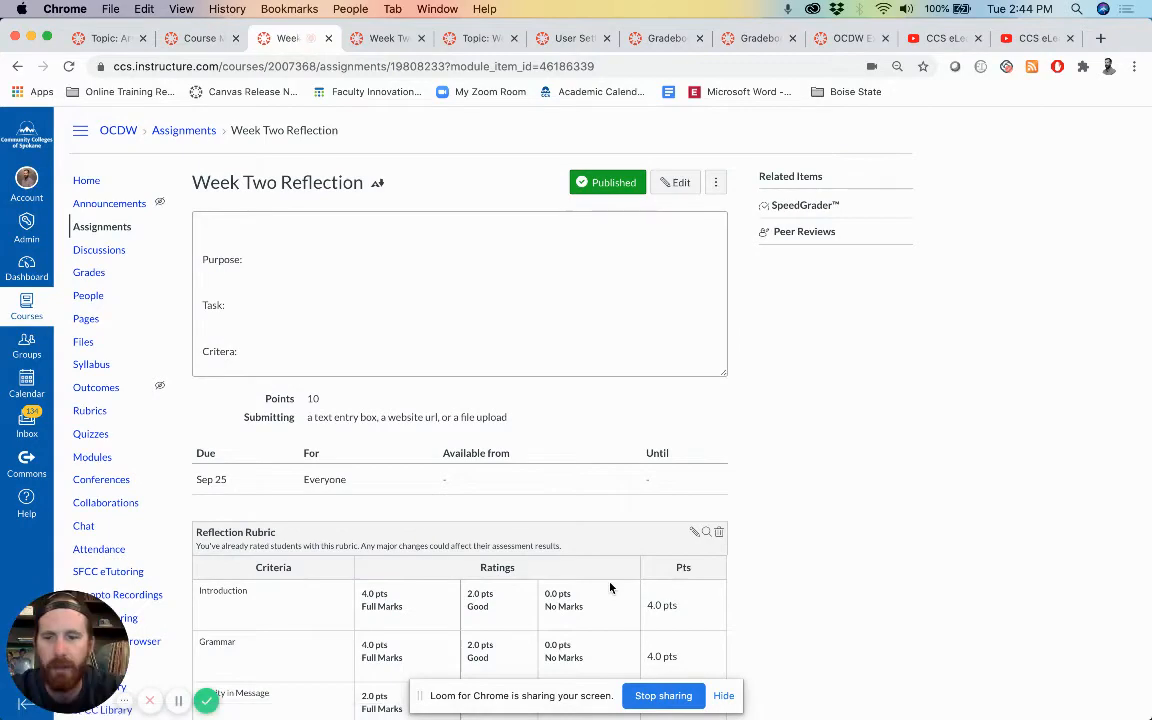
pyautogui.scroll(-4, 570, 517)
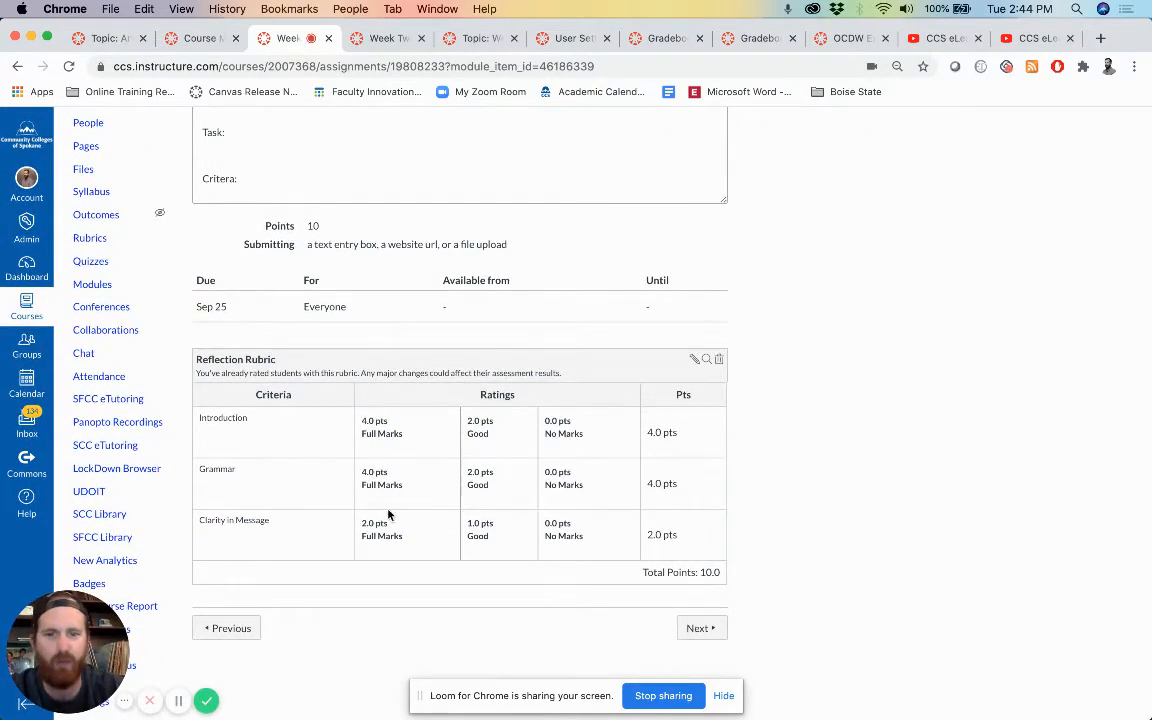
pyautogui.scroll(4, 408, 515)
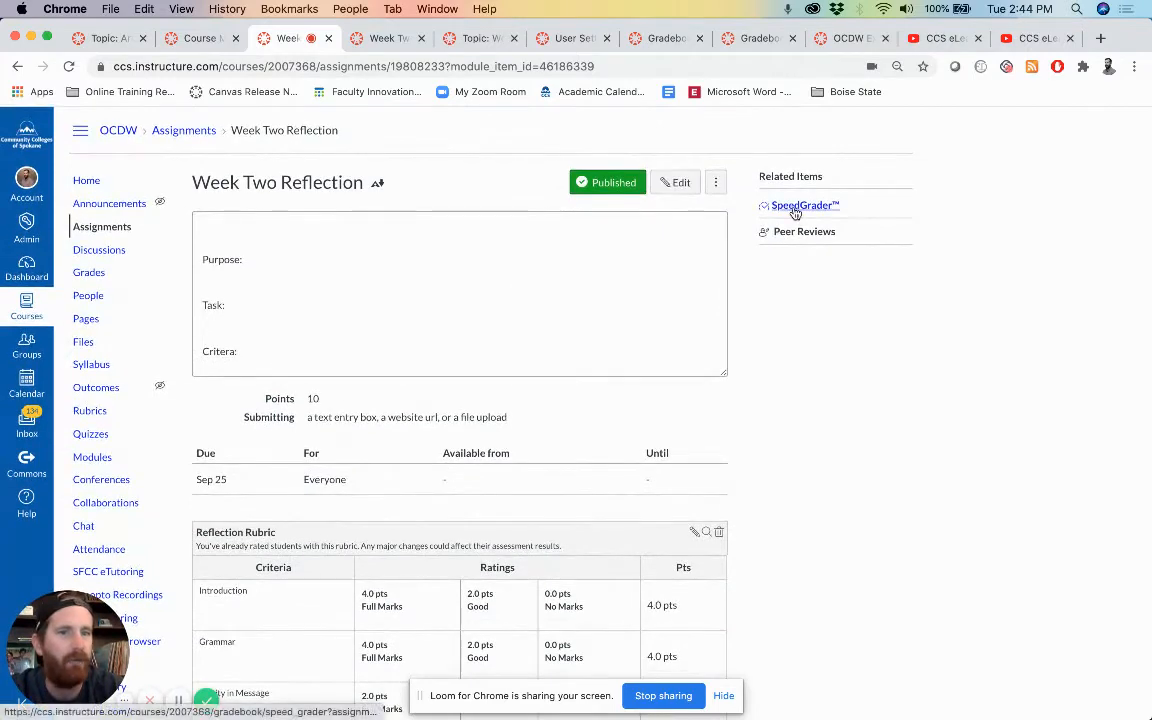
pyautogui.click(794, 209)
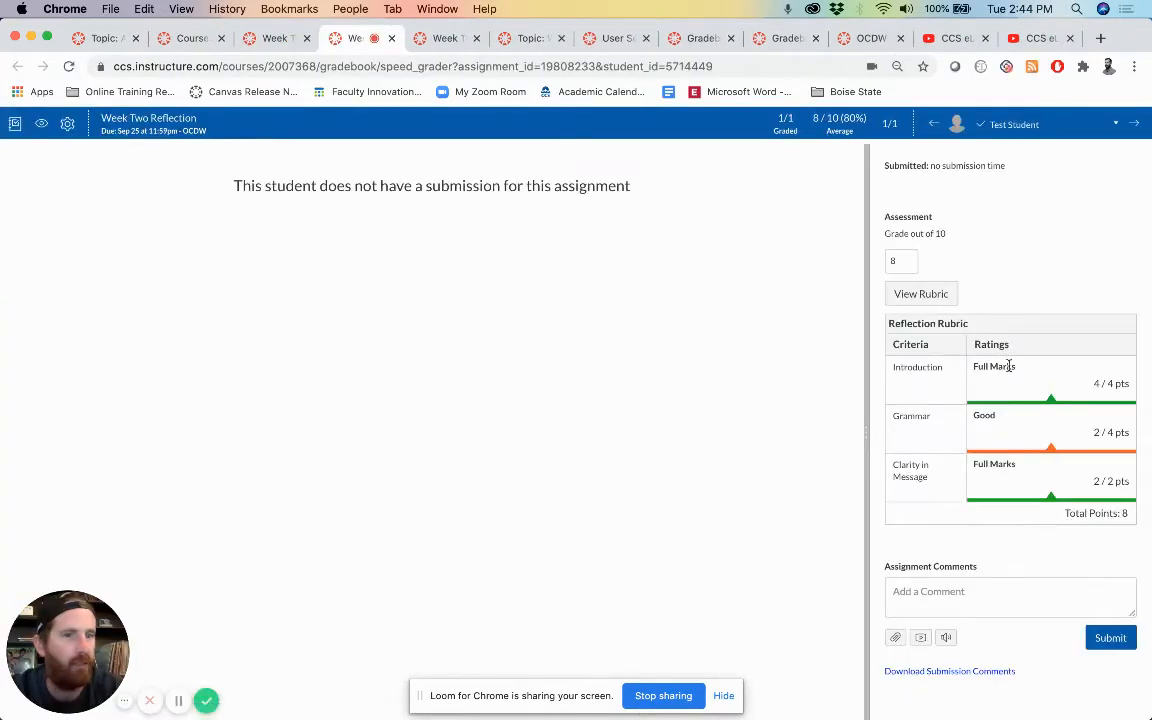
# - Rate the Grammar criterion as Full Marks (4 pts) in the test student's Reflection Rubric and save the assessment
pyautogui.click(943, 297)
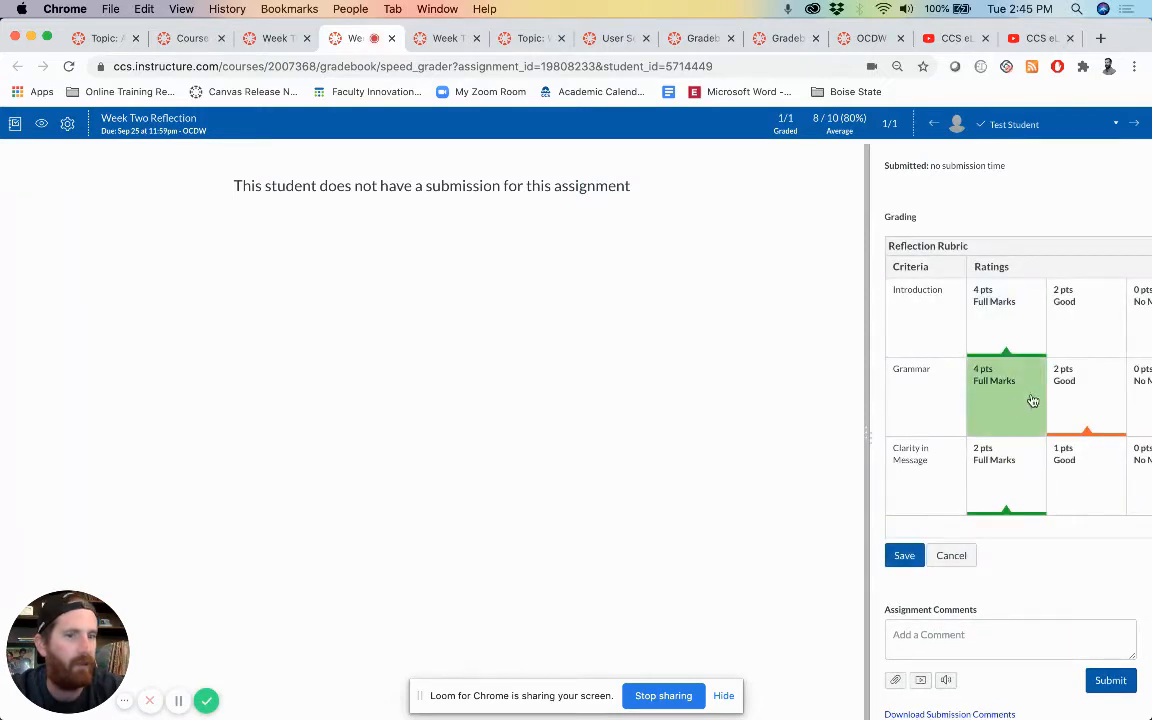
pyautogui.hscroll(2, 1040, 395)
pyautogui.hscroll(1, 1053, 395)
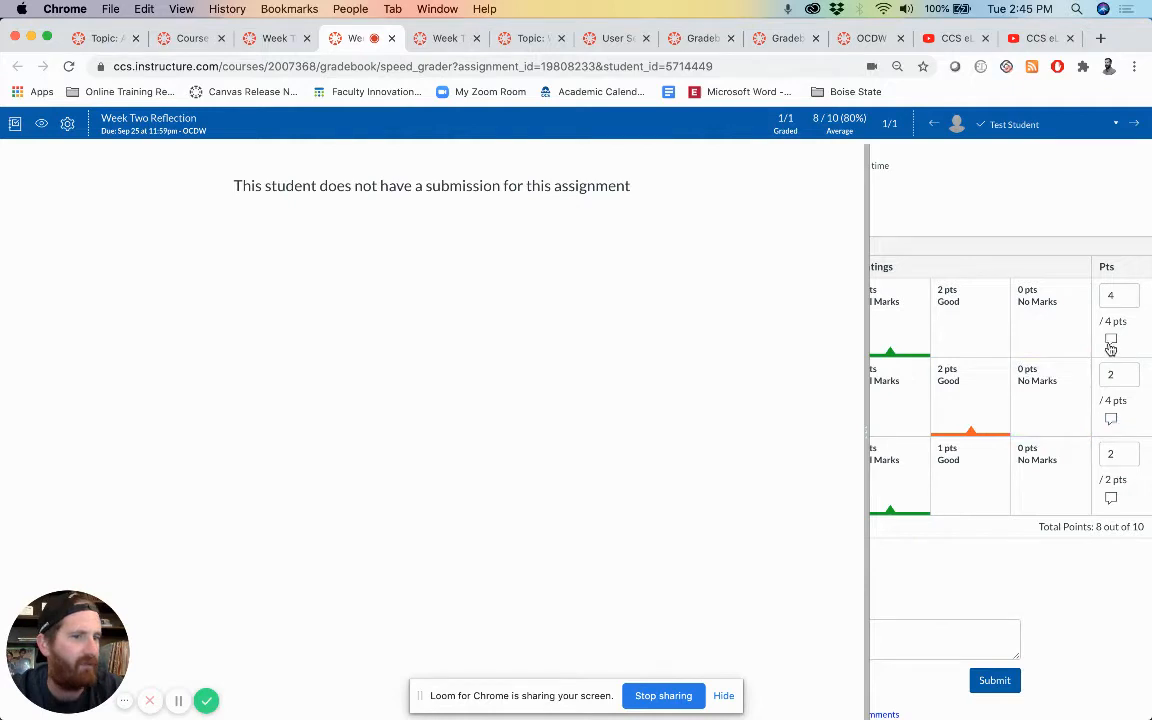
pyautogui.hscroll(-3, 1133, 347)
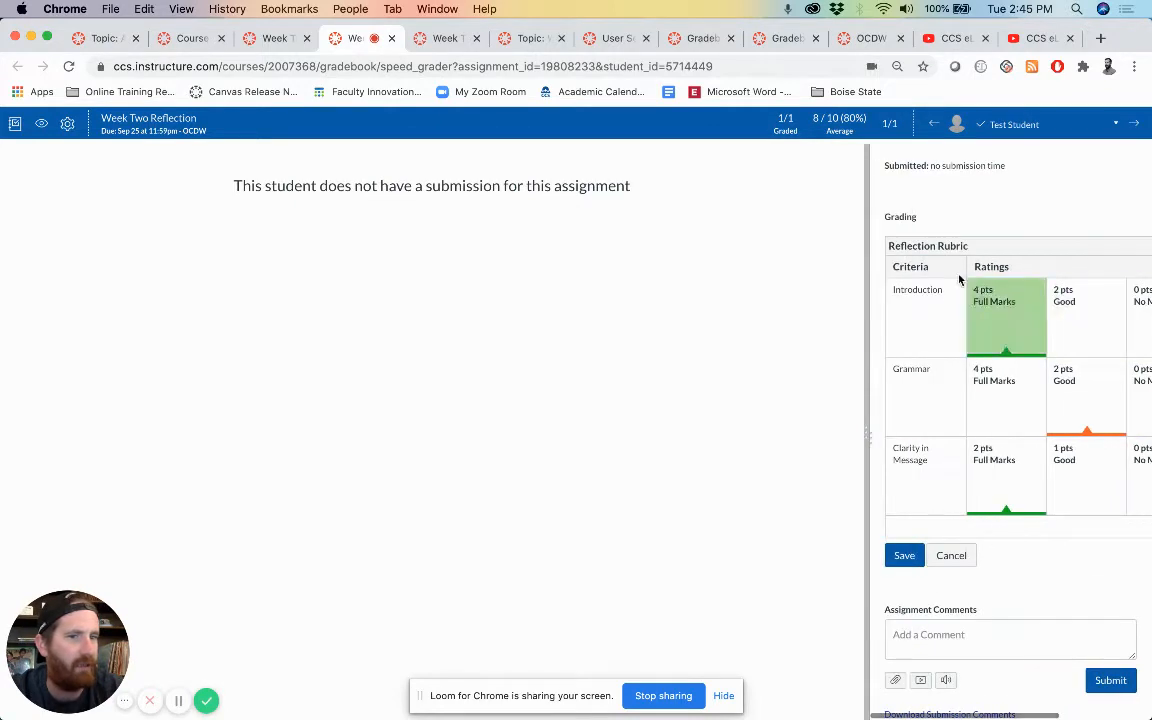
pyautogui.hscroll(2, 974, 492)
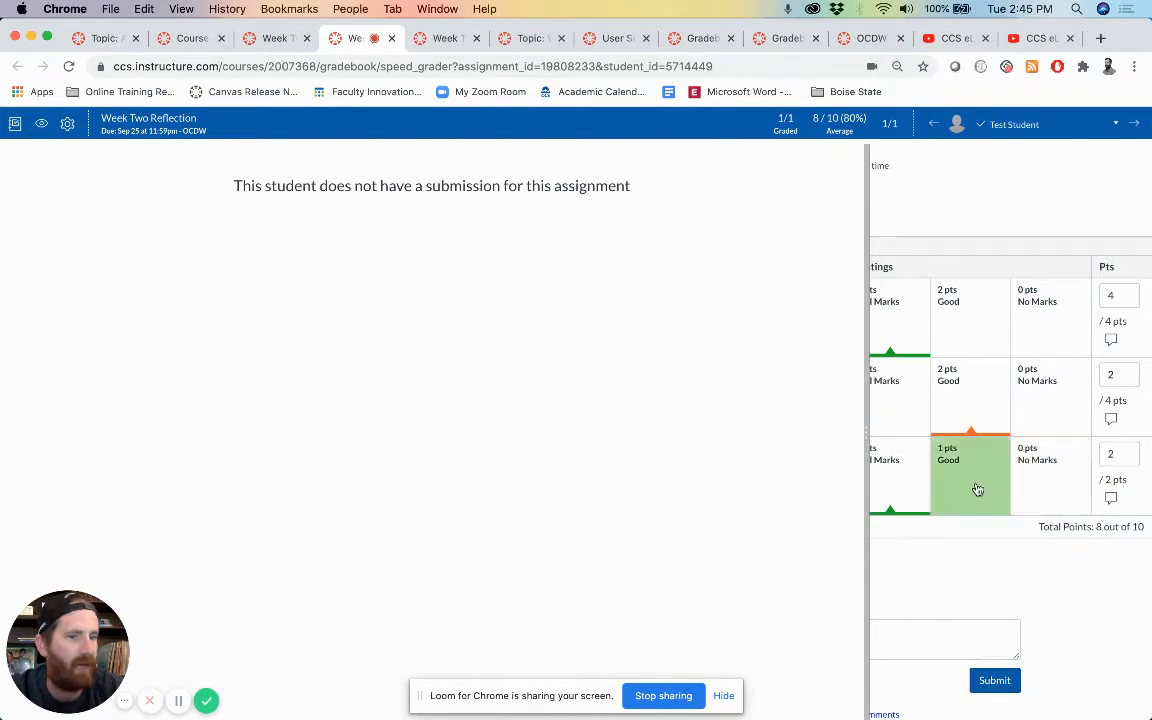
pyautogui.hscroll(-3, 970, 493)
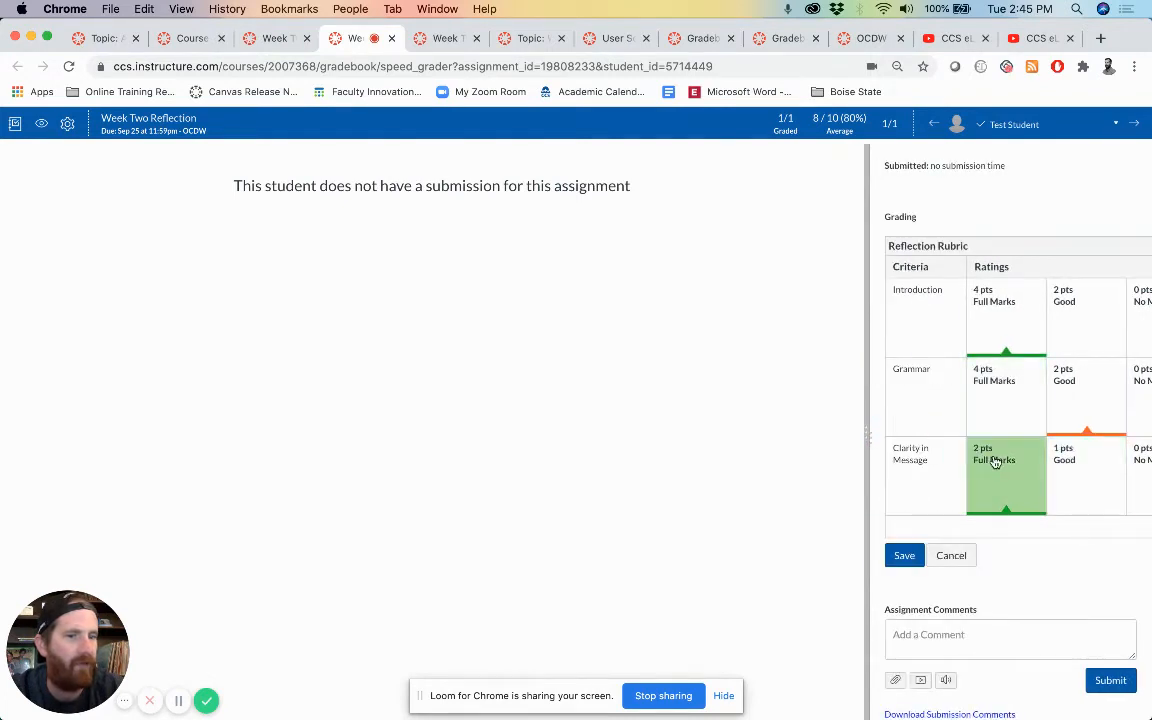
pyautogui.click(990, 376)
pyautogui.click(893, 555)
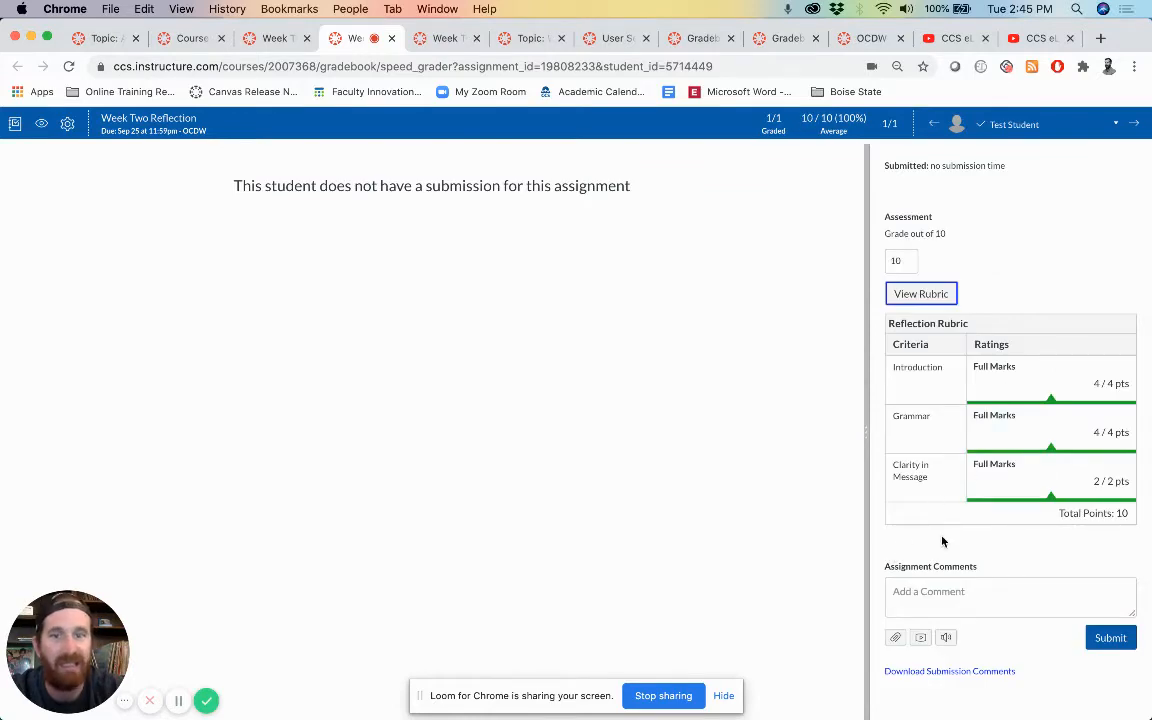
# - Return to the Week Two Reflection assignment page and delete its attached Reflection Rubric
pyautogui.click(280, 40)
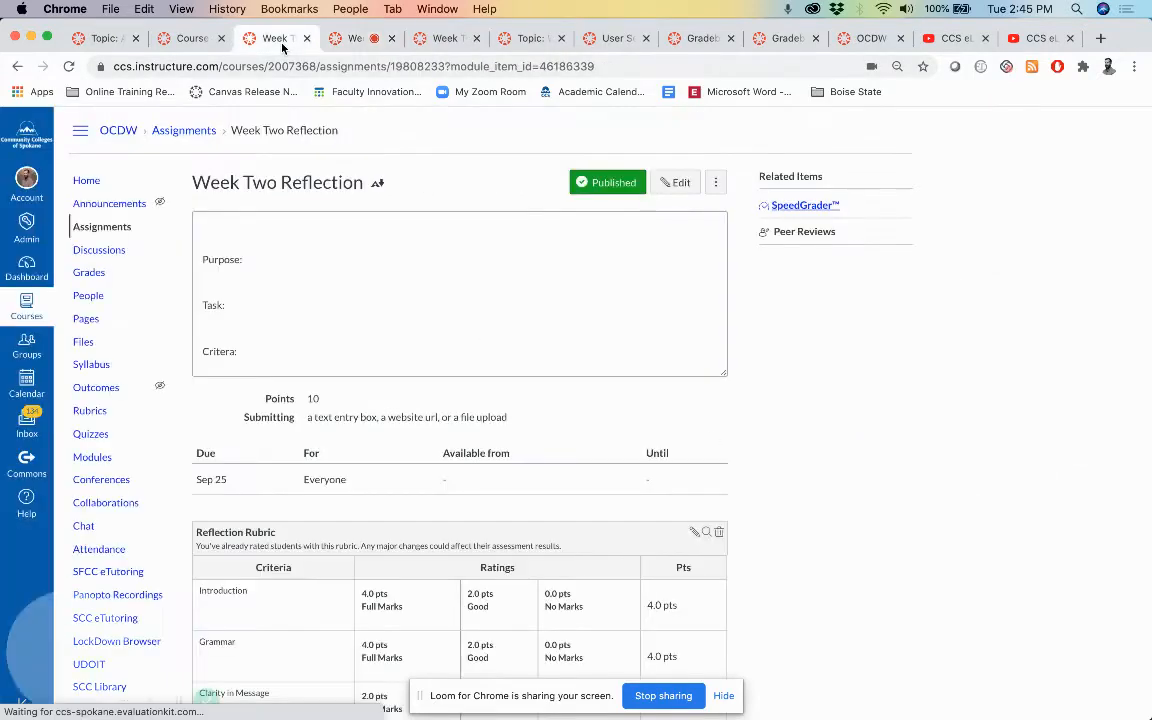
pyautogui.scroll(-4, 768, 529)
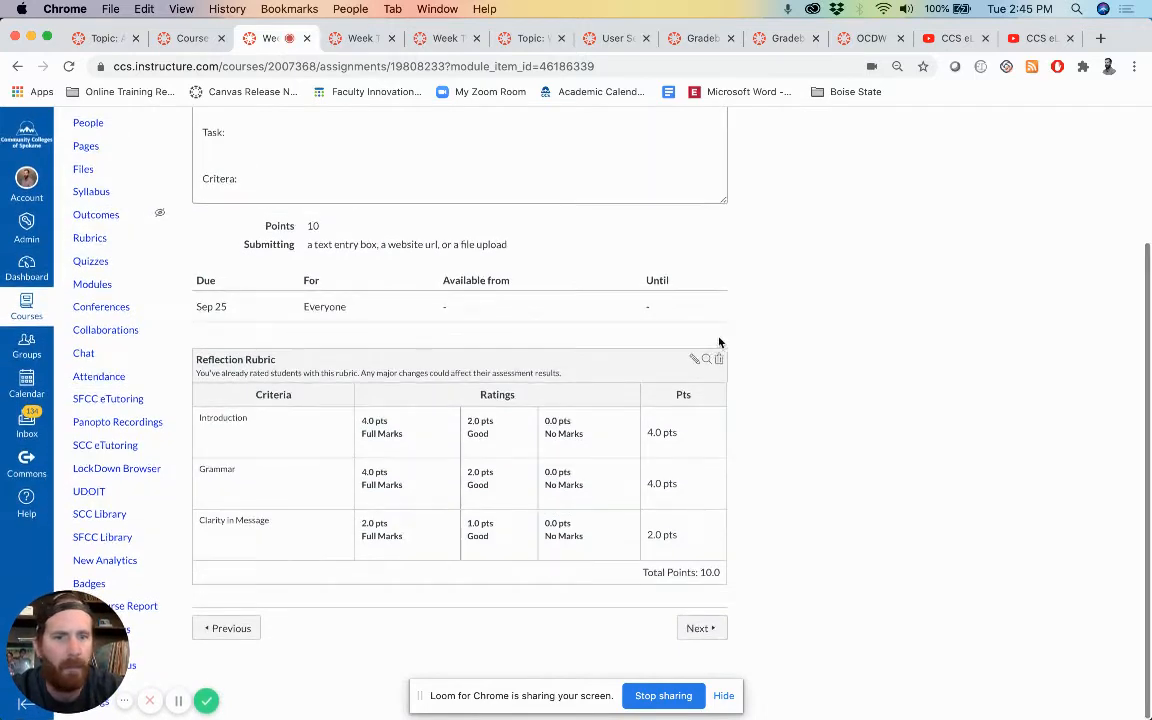
pyautogui.click(720, 359)
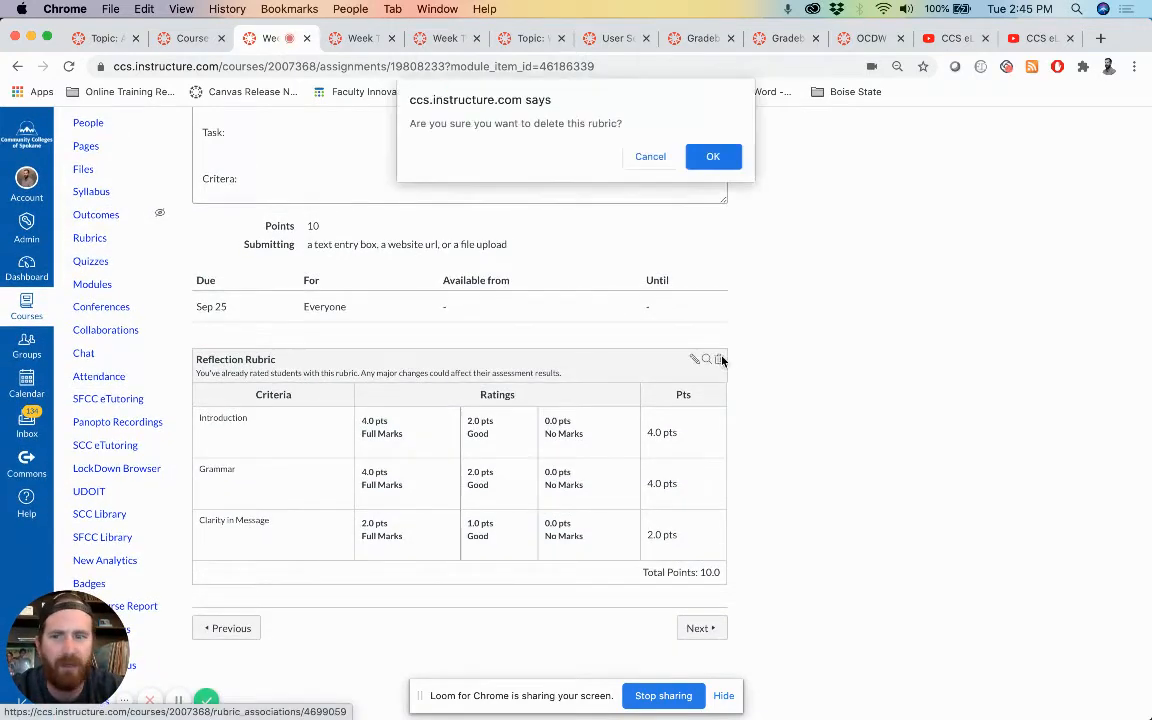
pyautogui.click(728, 157)
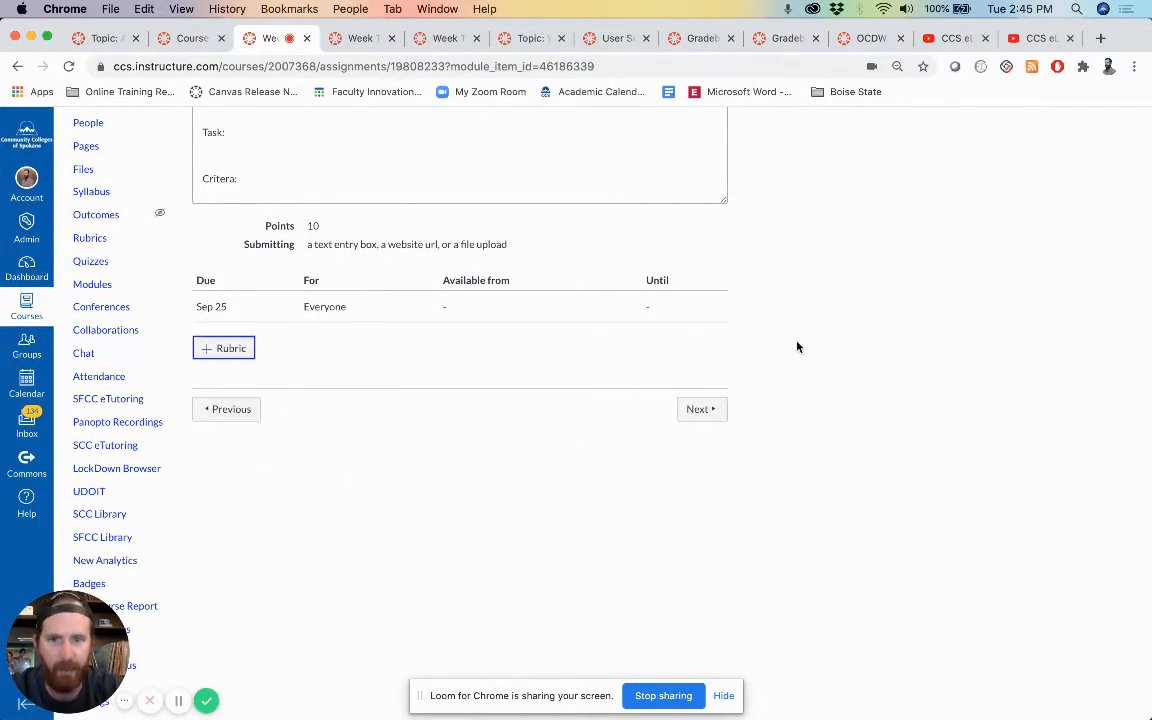
# - Start a new rubric for the Week Two Reflection assignment and compare its points with the assignment's point value
pyautogui.scroll(3, 797, 347)
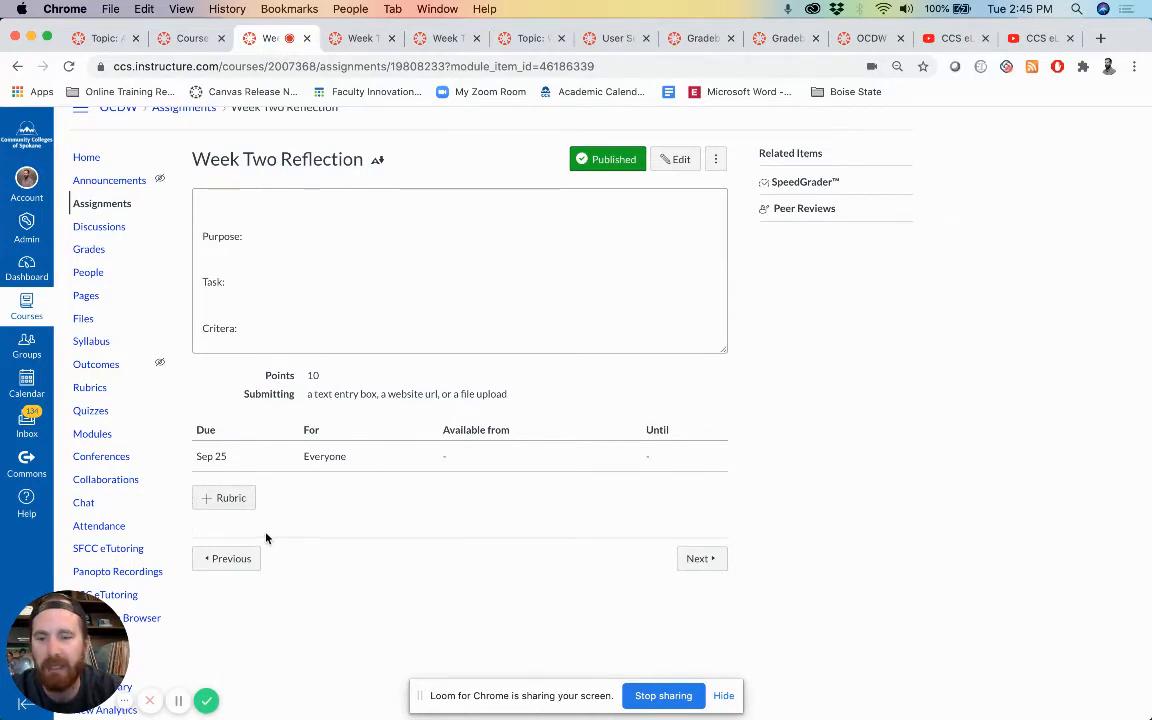
pyautogui.click(226, 499)
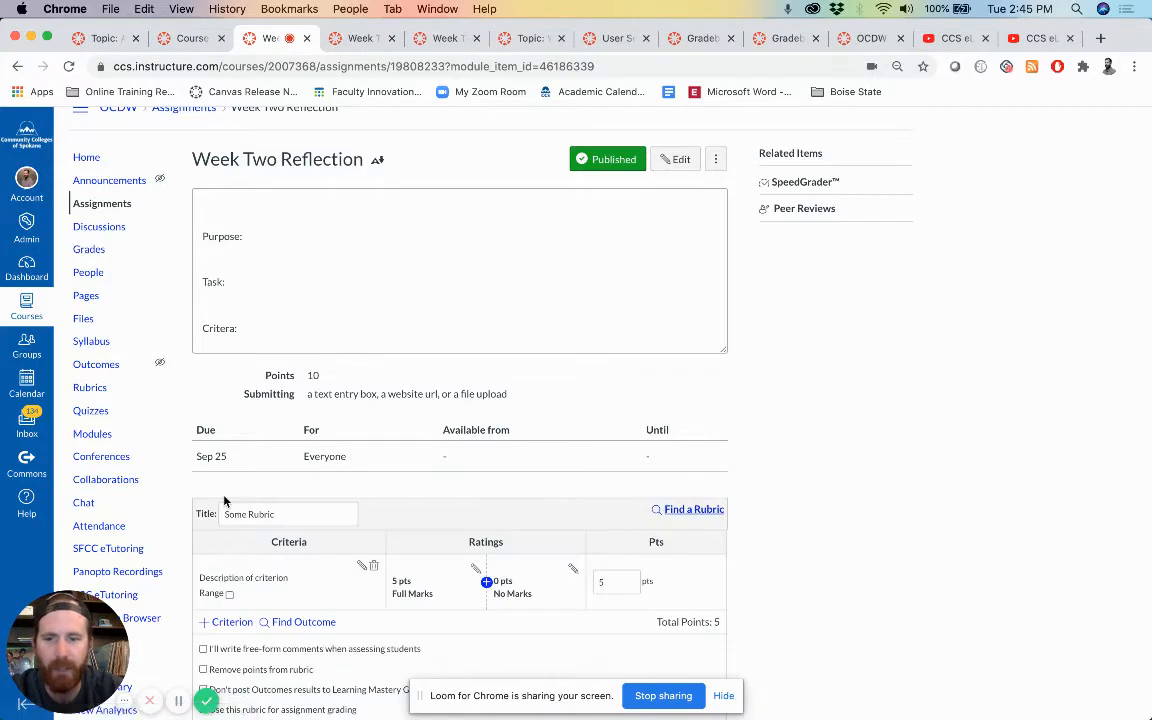
pyautogui.scroll(-3, 419, 487)
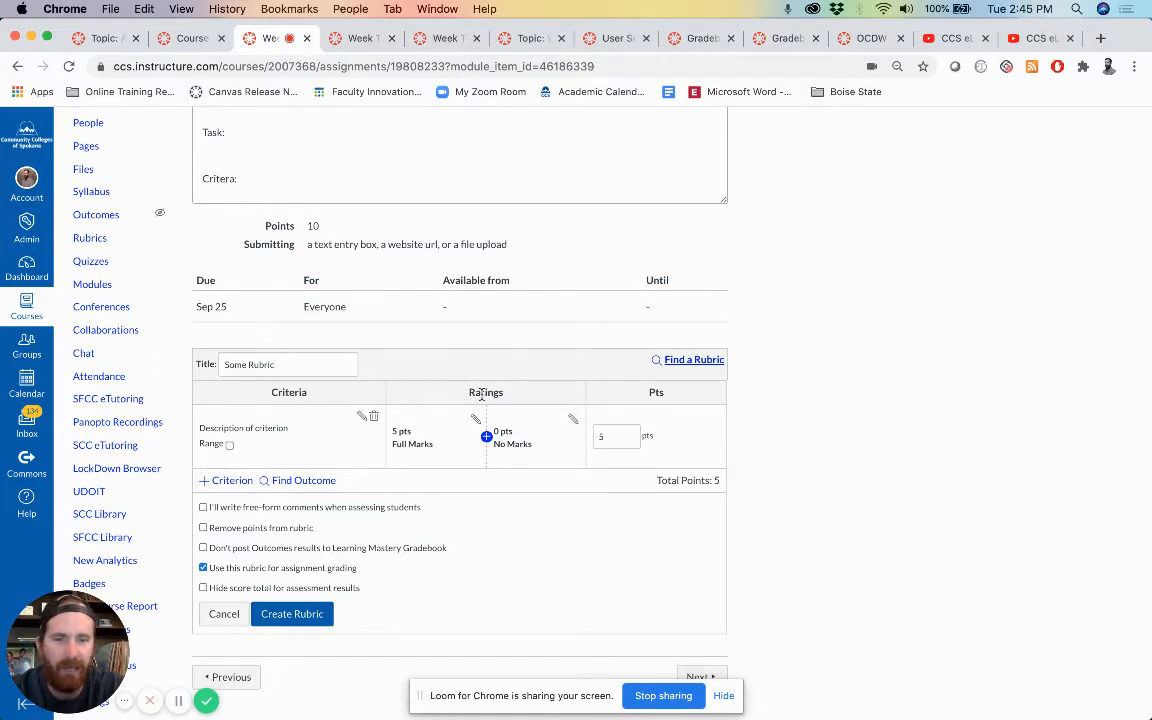
pyautogui.scroll(4, 654, 390)
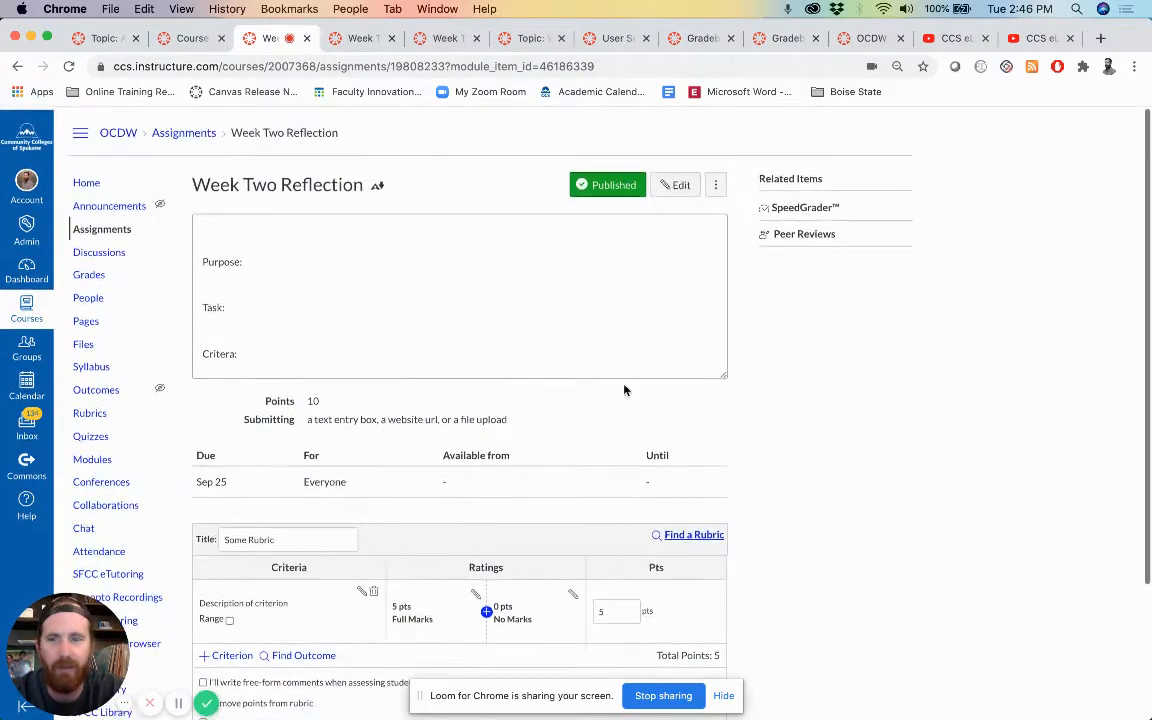
pyautogui.doubleClick(312, 398)
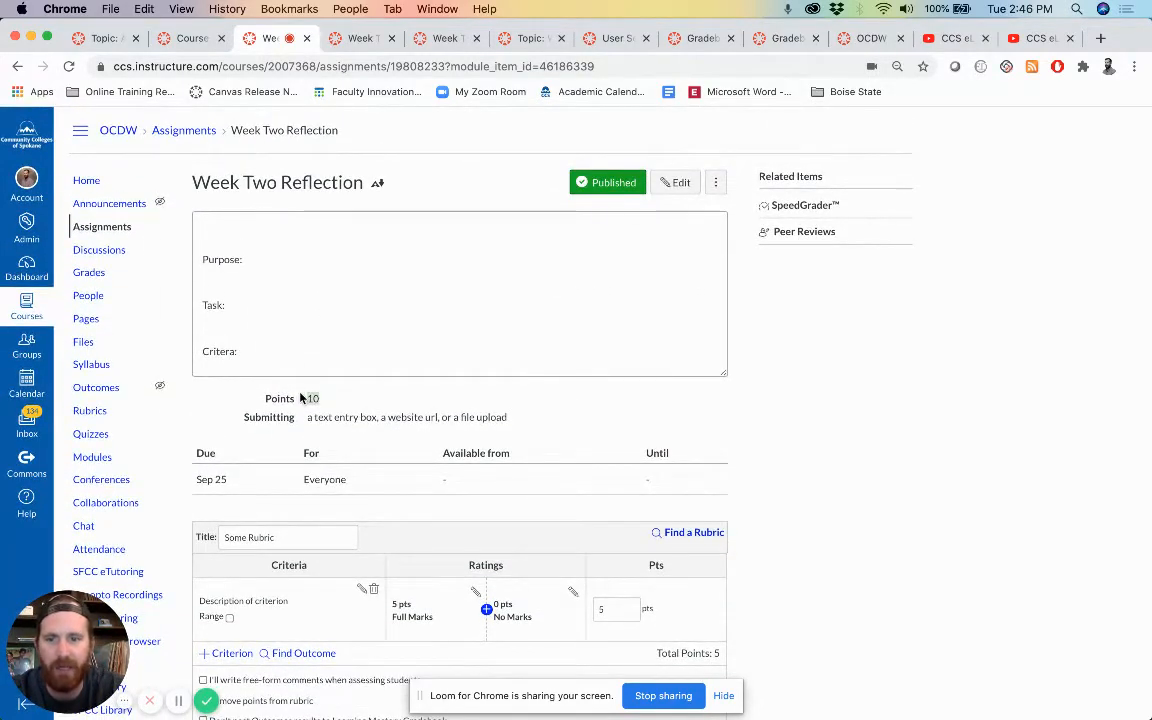
pyautogui.scroll(-4, 366, 418)
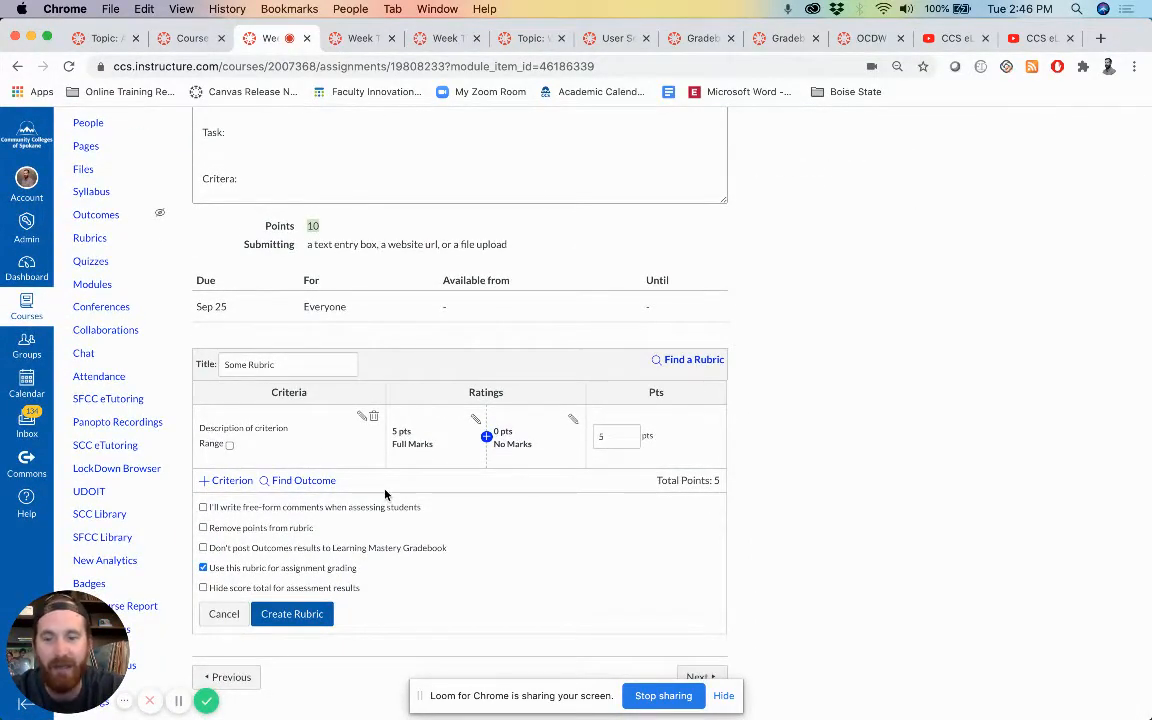
pyautogui.click(314, 225)
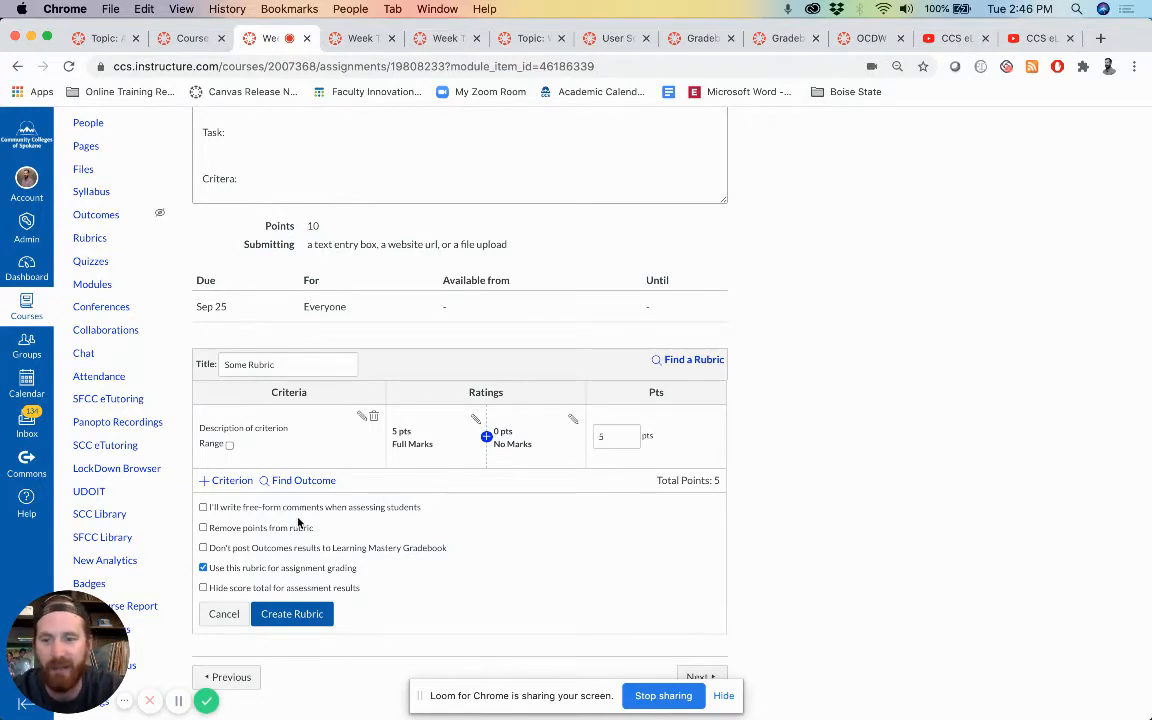
# - Add a new criterion with the description "Grammar" to the rubric
pyautogui.click(223, 480)
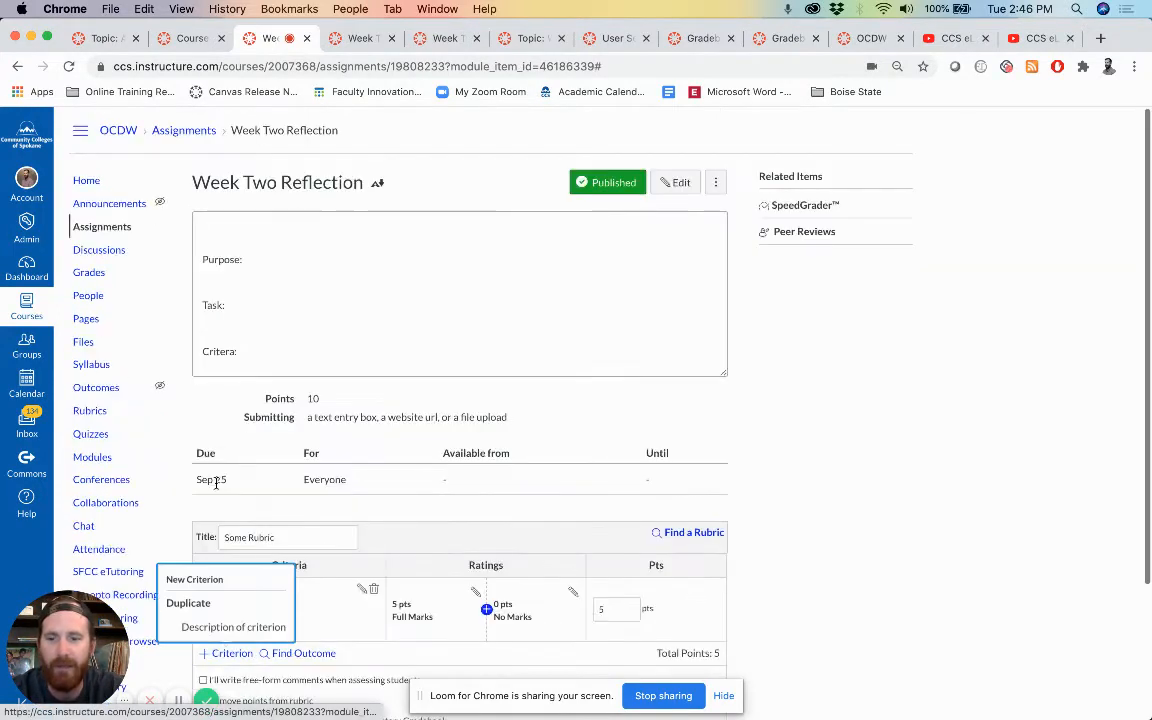
pyautogui.scroll(-4, 234, 510)
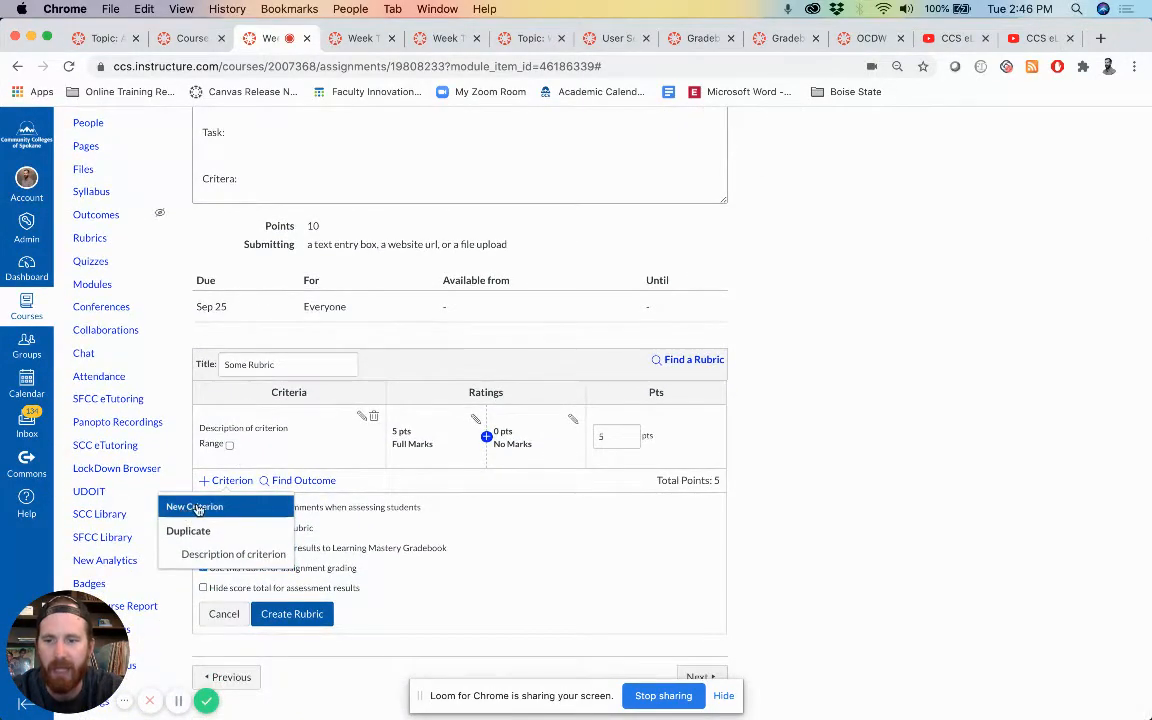
pyautogui.click(197, 508)
pyautogui.click(542, 373)
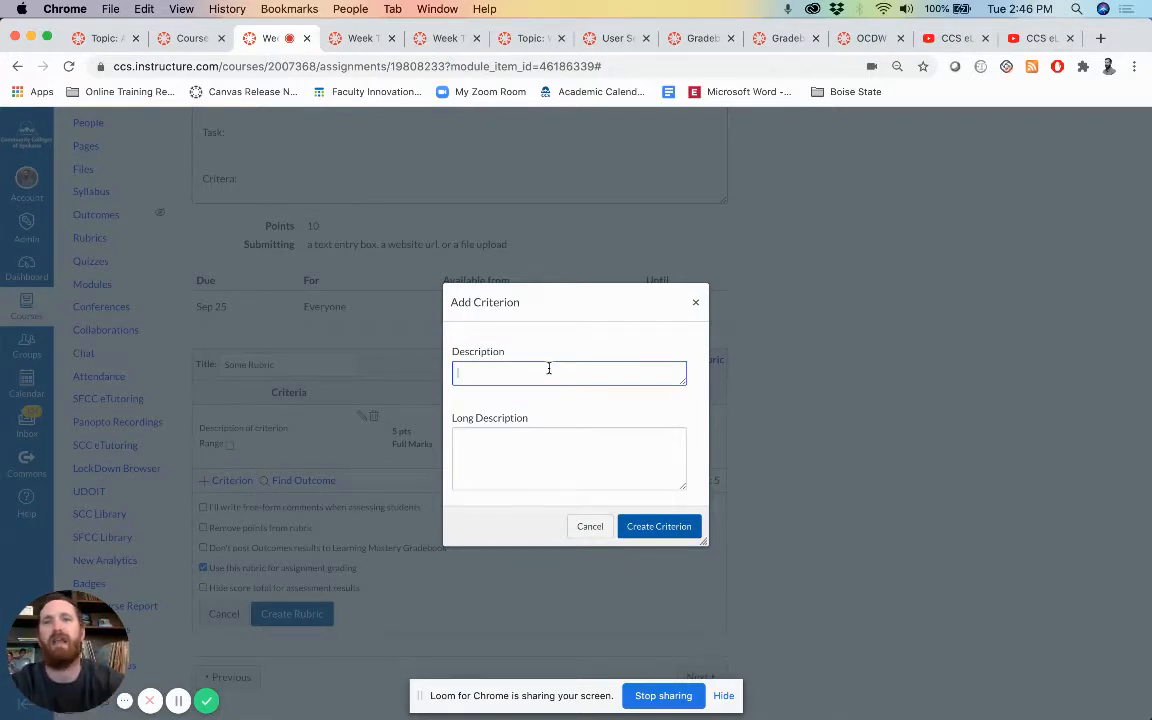
pyautogui.write('Grammar')
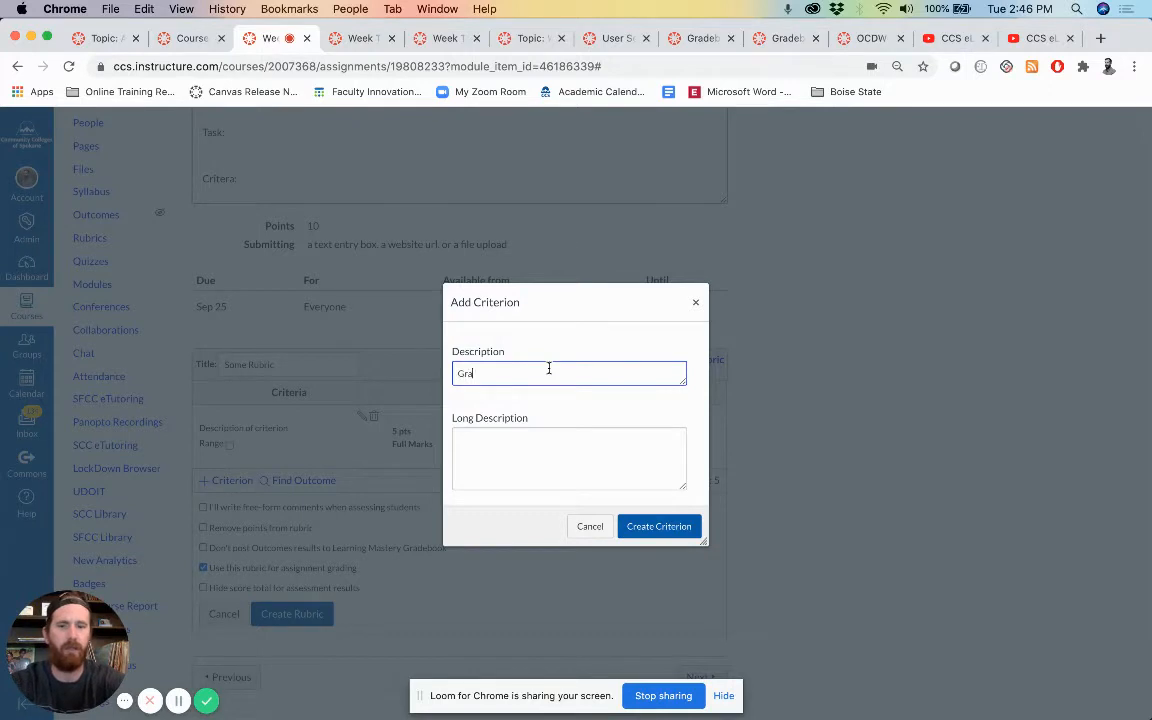
pyautogui.click(645, 535)
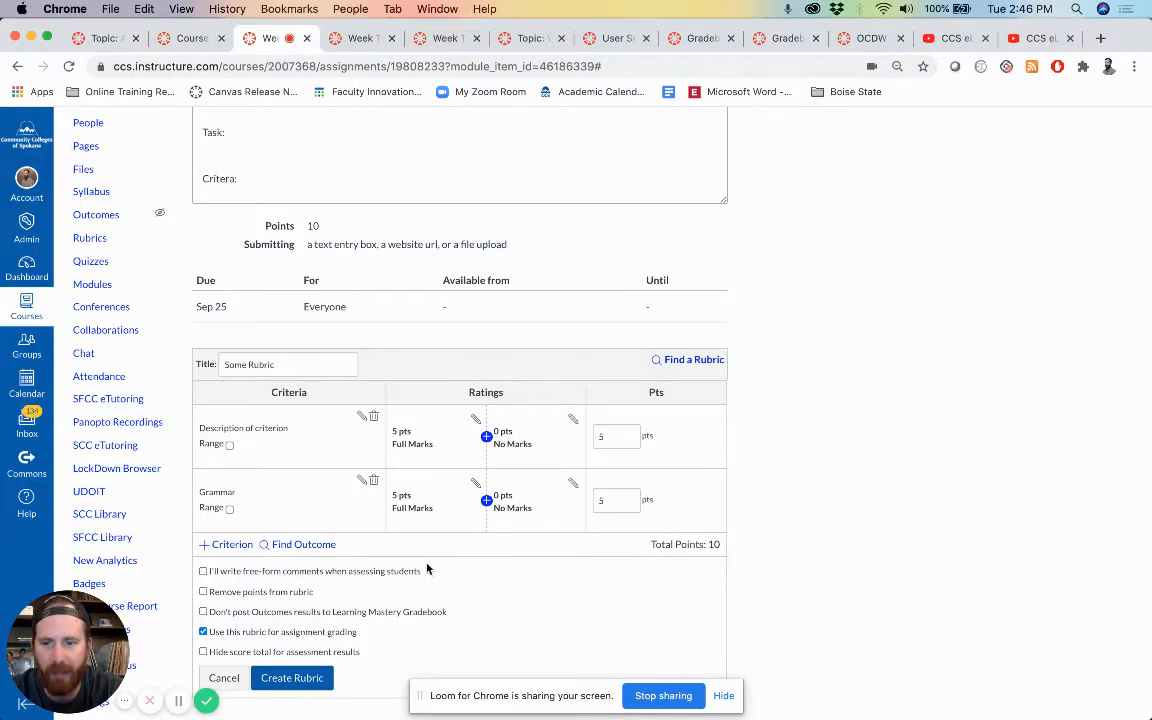
# - Add another new criterion with the description "Critical Thinking" to the rubric
pyautogui.click(222, 540)
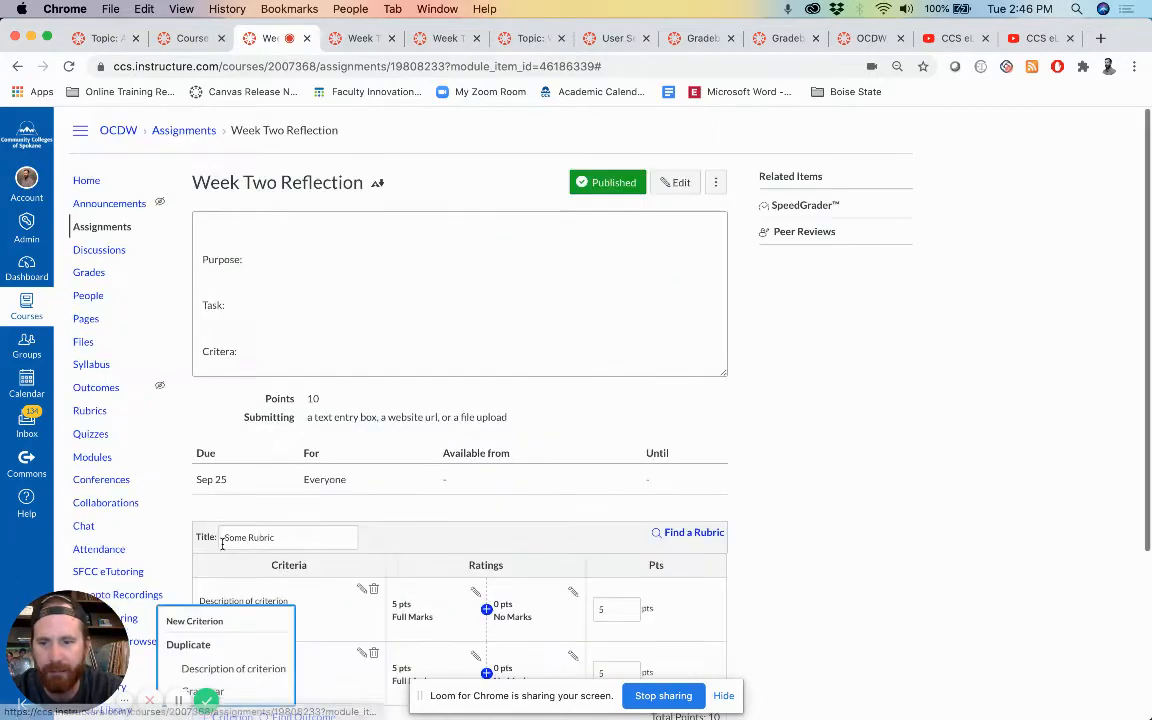
pyautogui.click(218, 622)
pyautogui.click(502, 396)
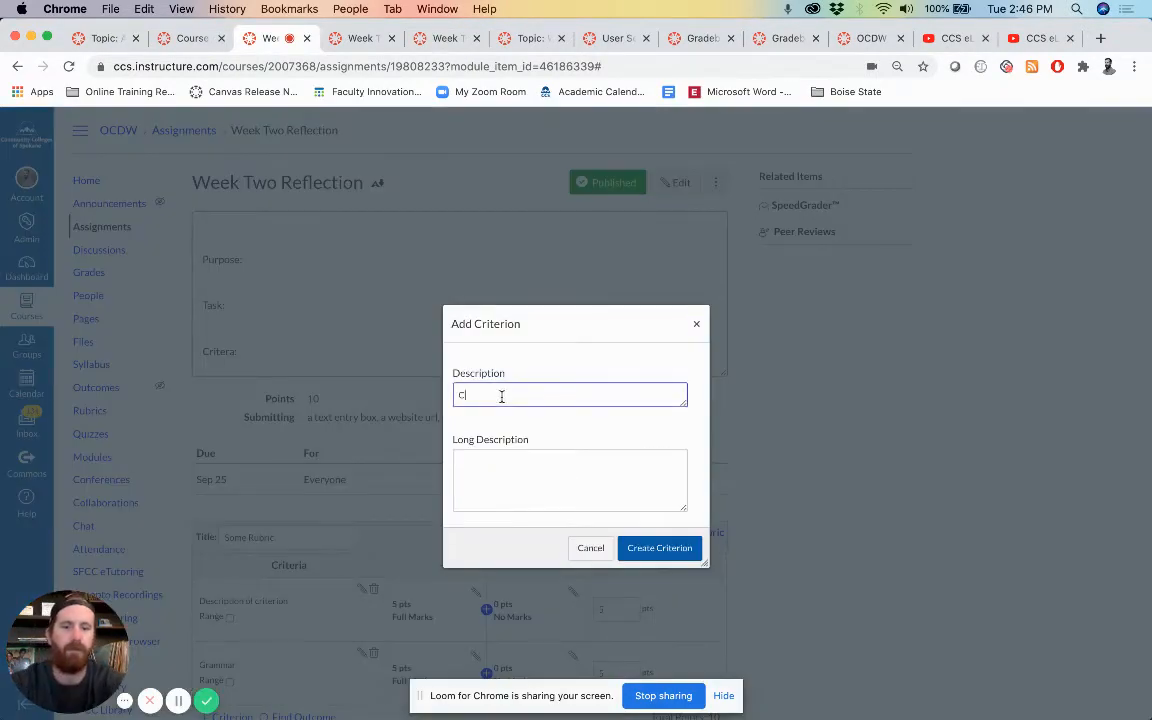
pyautogui.write('Critical Thinking')
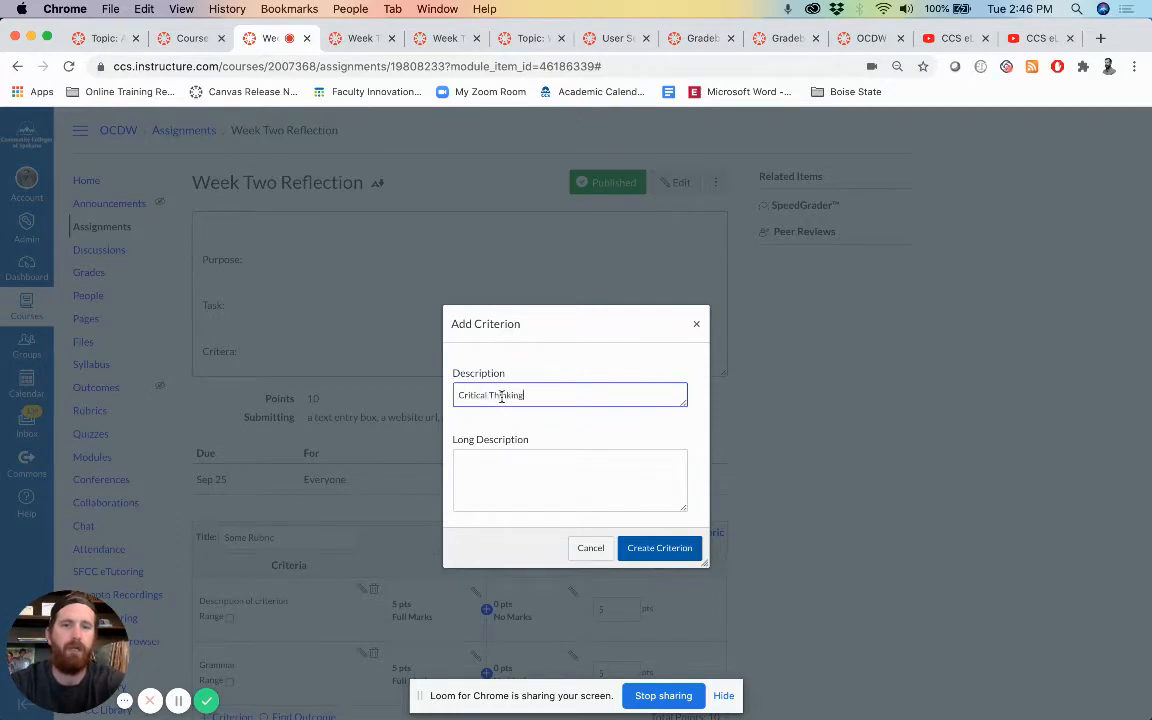
pyautogui.click(659, 548)
# - Change the first criterion's placeholder description to "Voice" and update the criterion
pyautogui.scroll(-3, 262, 586)
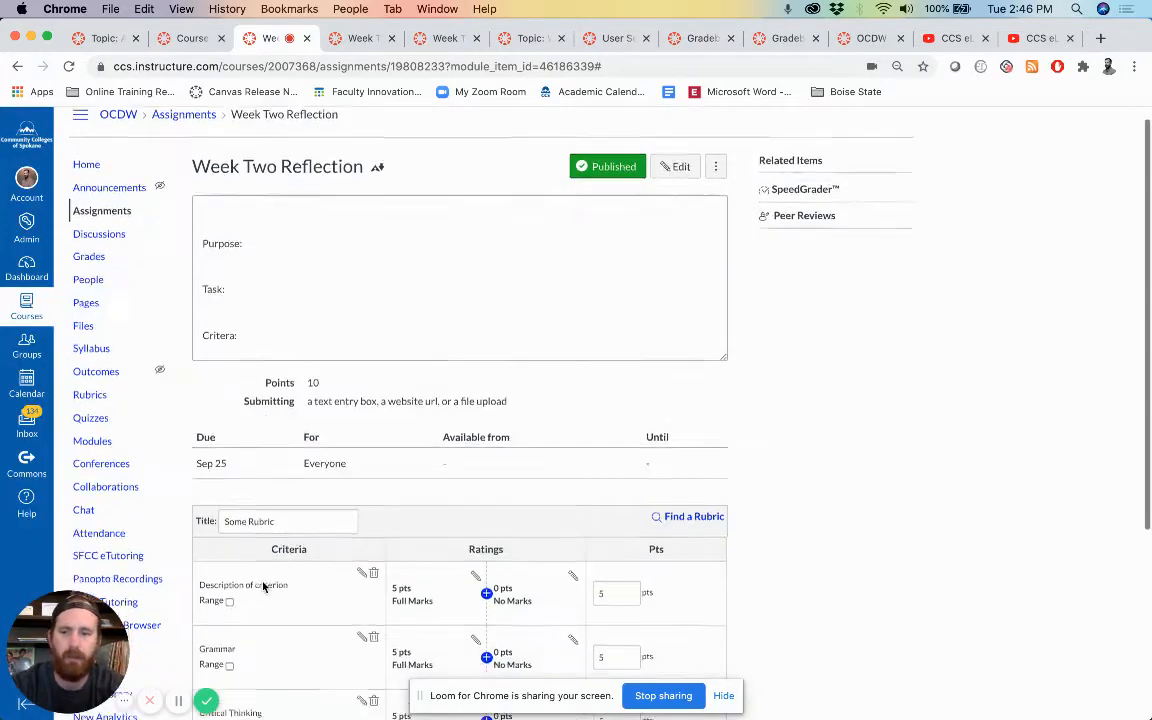
pyautogui.scroll(-2, 263, 587)
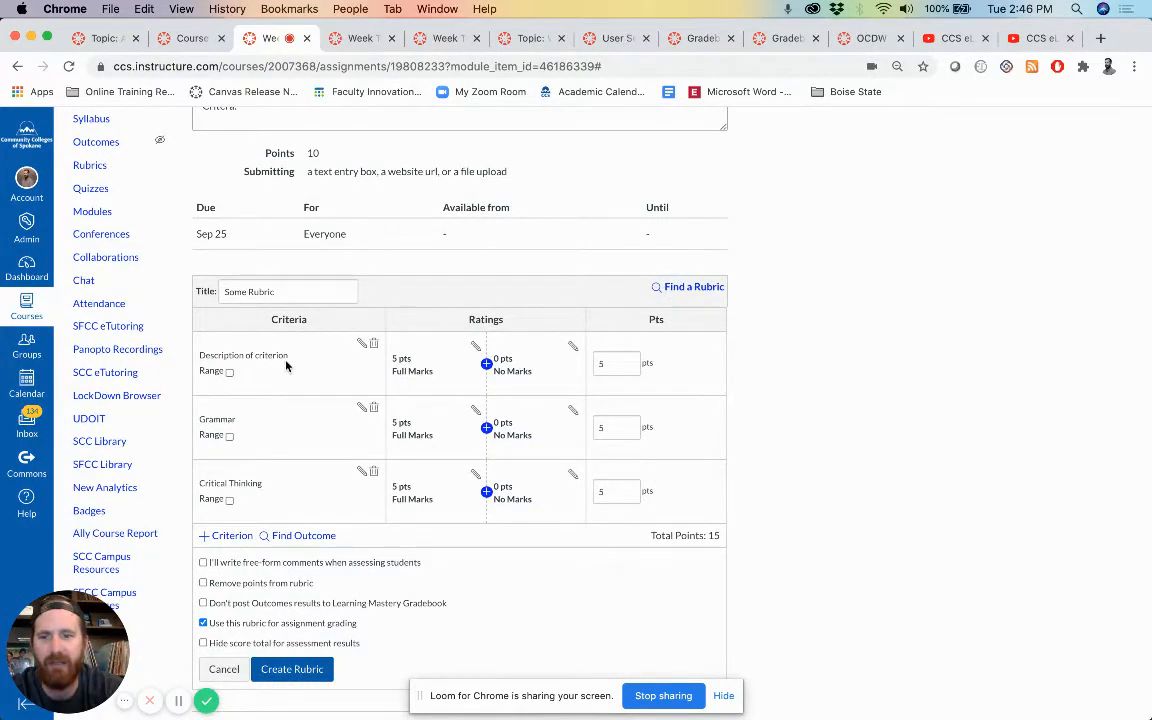
pyautogui.click(362, 345)
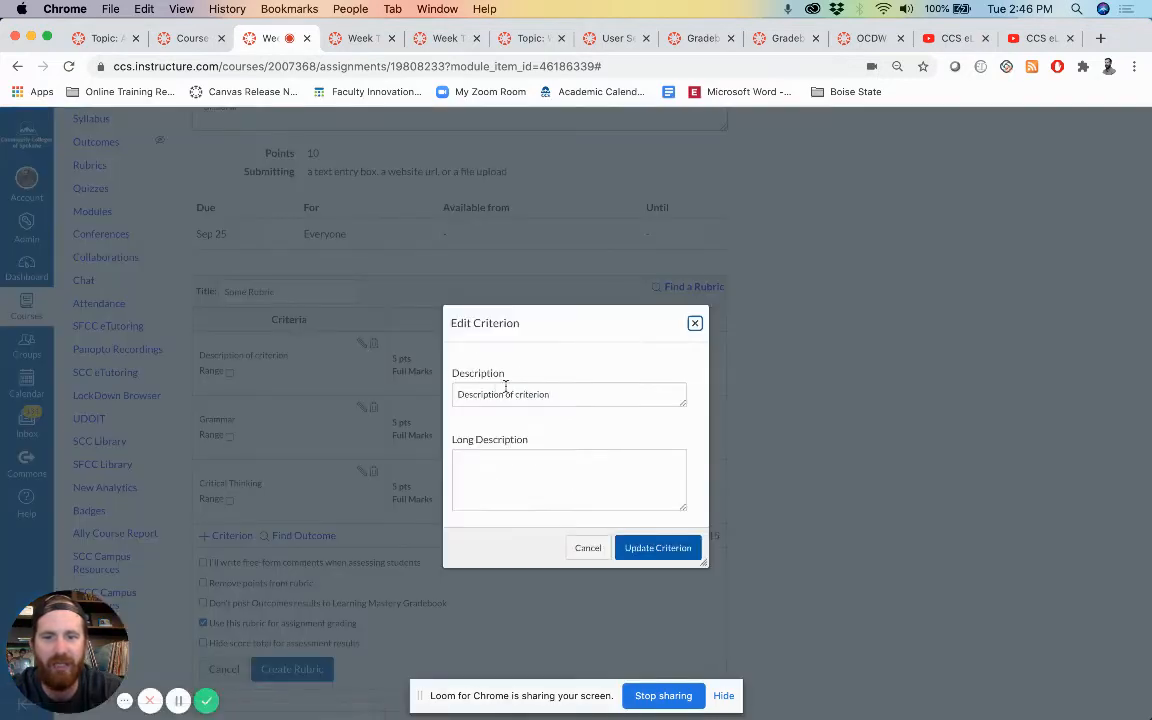
pyautogui.moveTo(558, 394); pyautogui.dragTo(404, 402)
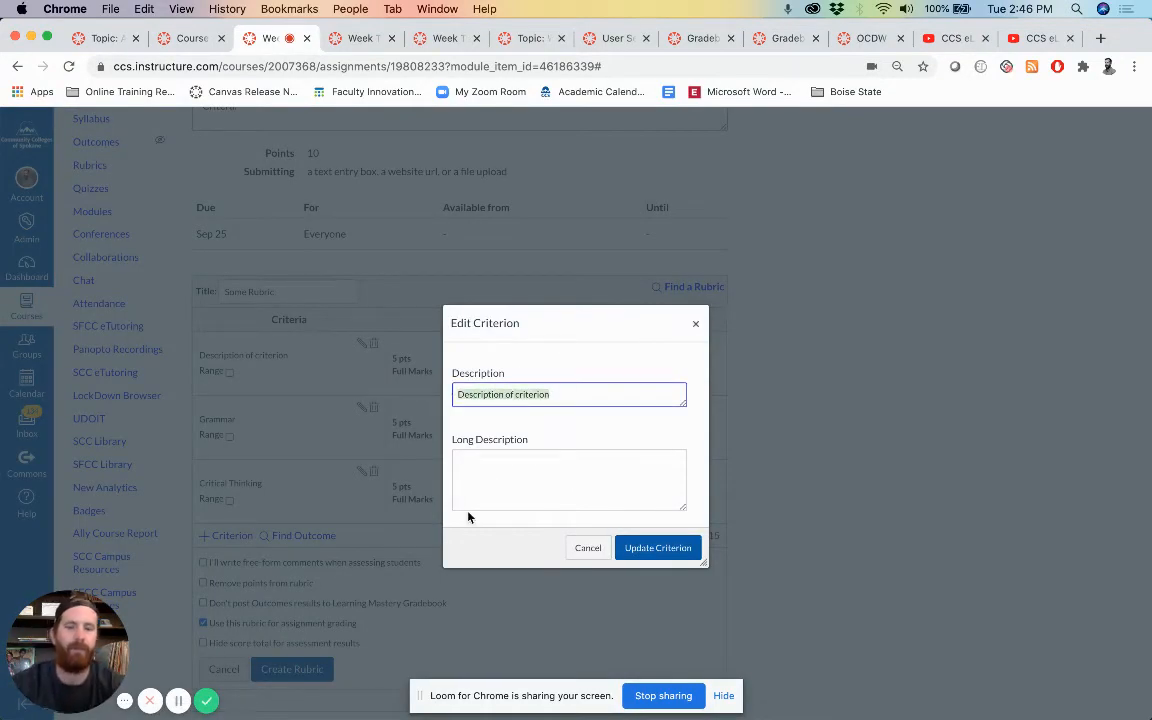
pyautogui.write('Voice')
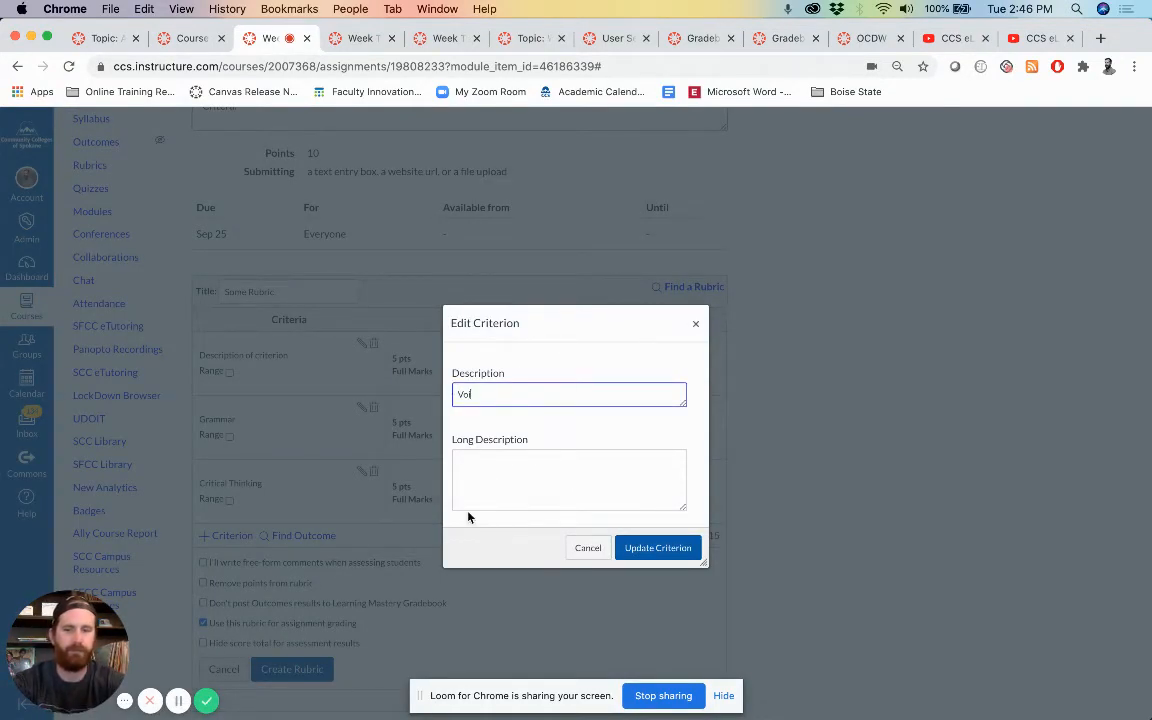
pyautogui.click(657, 548)
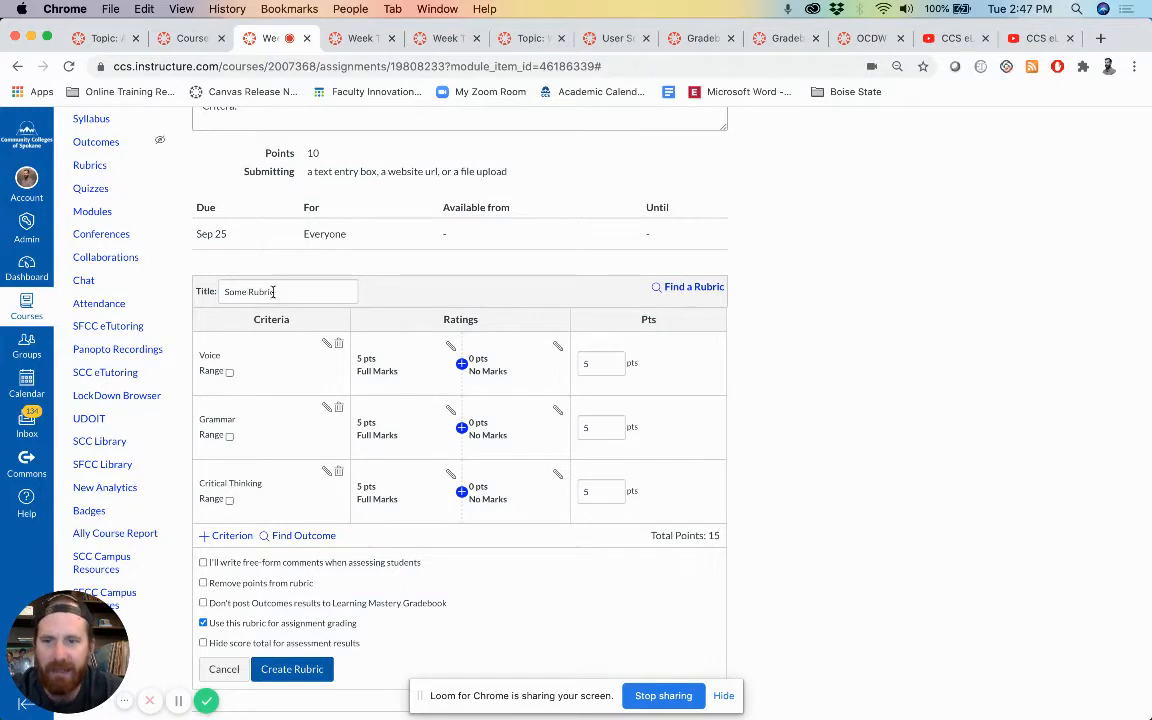
# - Replace the rubric's placeholder title with "Reflection Rubric"
pyautogui.moveTo(272, 291); pyautogui.dragTo(193, 286)
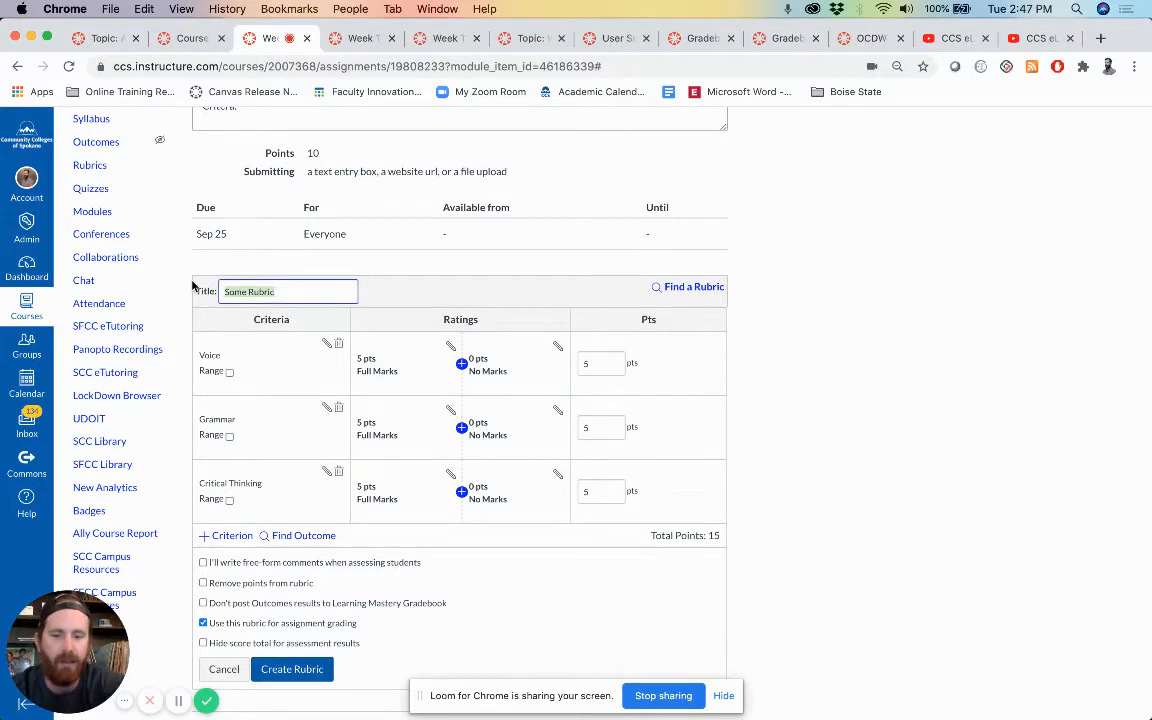
pyautogui.write('Reflection')
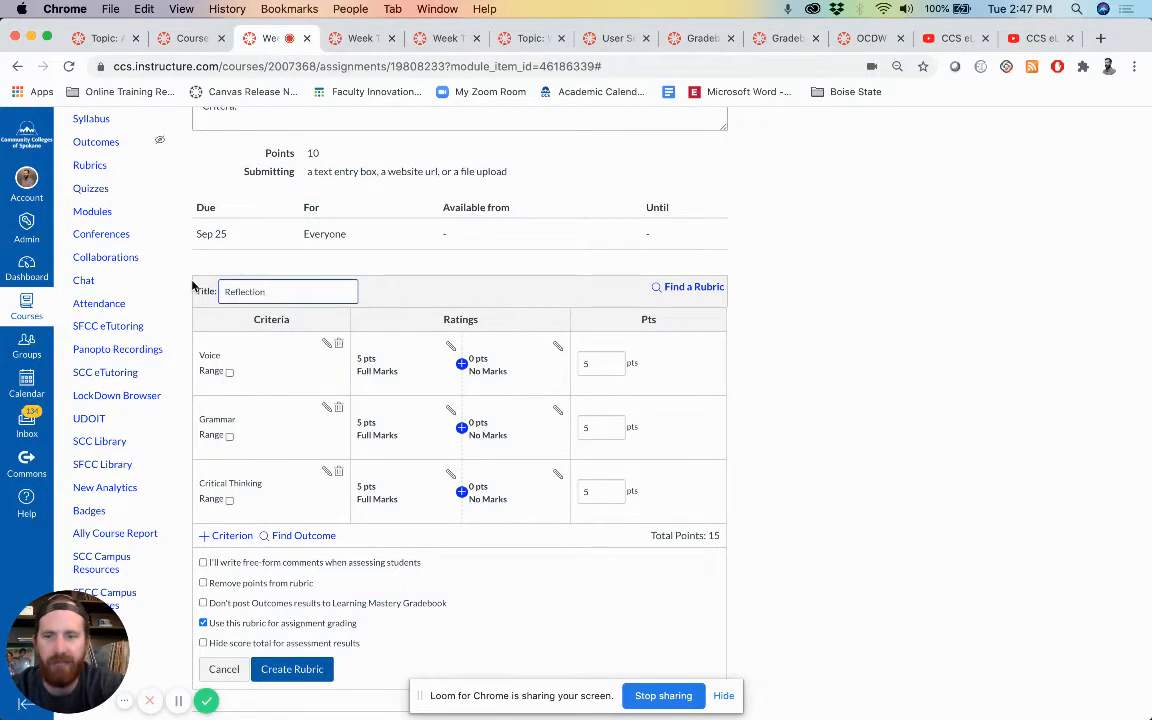
pyautogui.write(' Ru')
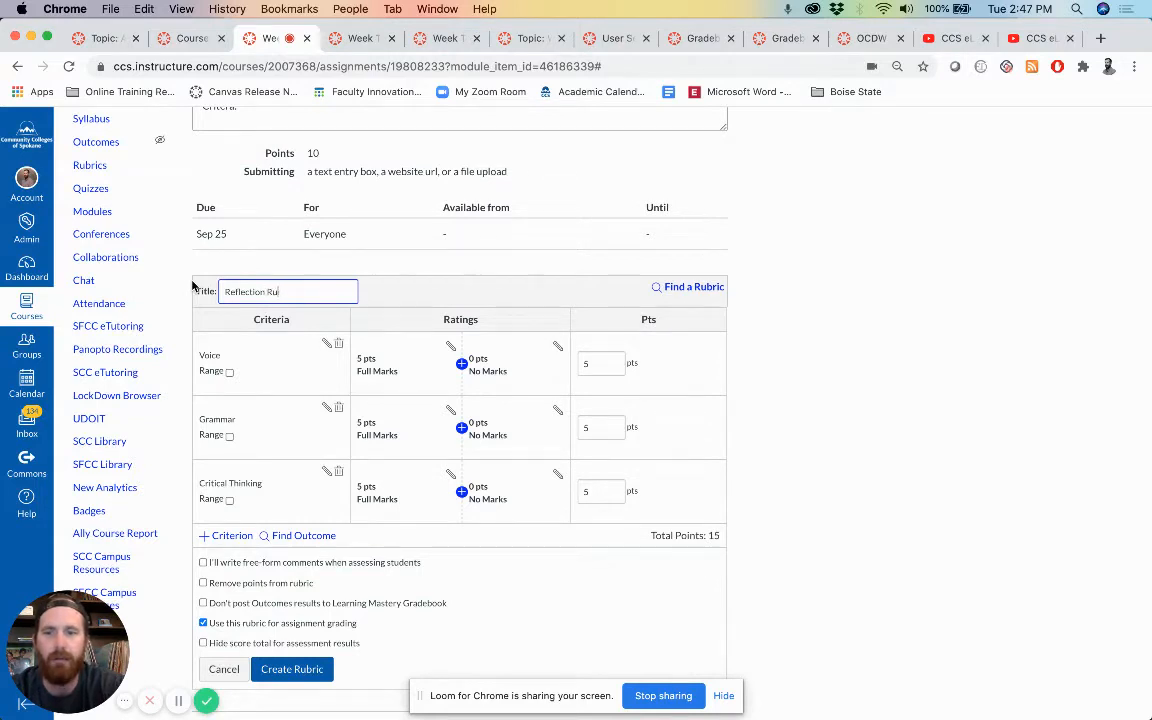
pyautogui.write('bric')
pyautogui.click(411, 274)
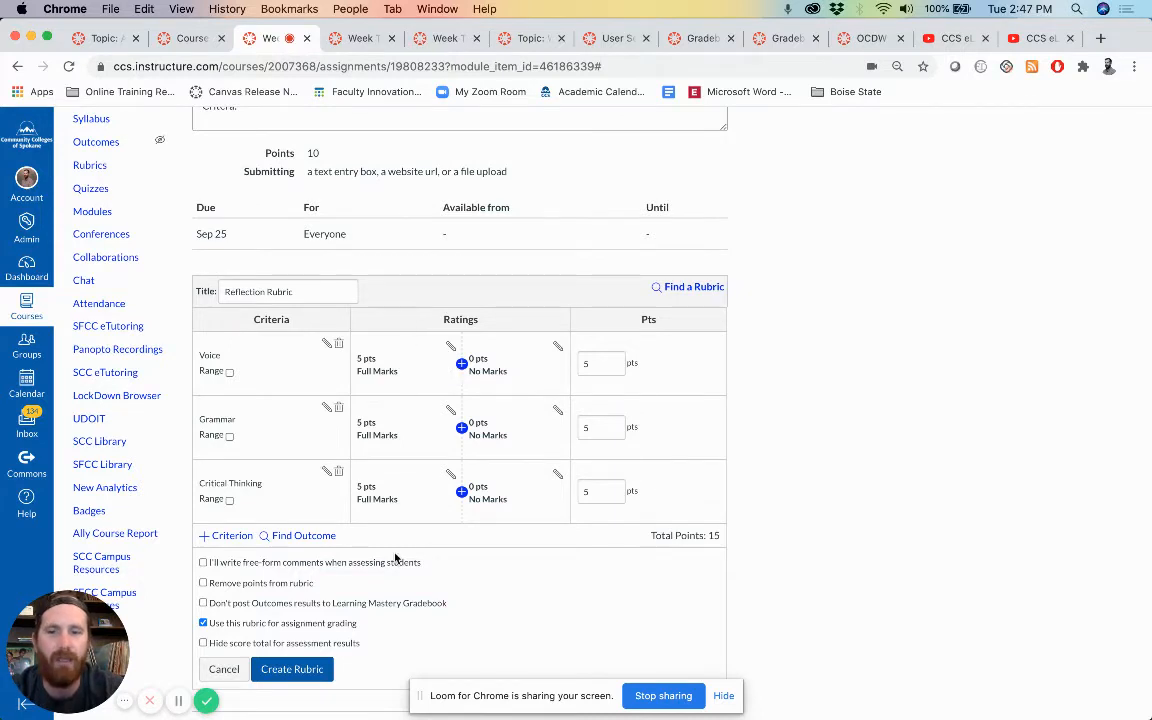
# - Add a 3-point rating titled "Towards Mastery" between the highest and lowest ratings of the Voice criterion
pyautogui.click(462, 365)
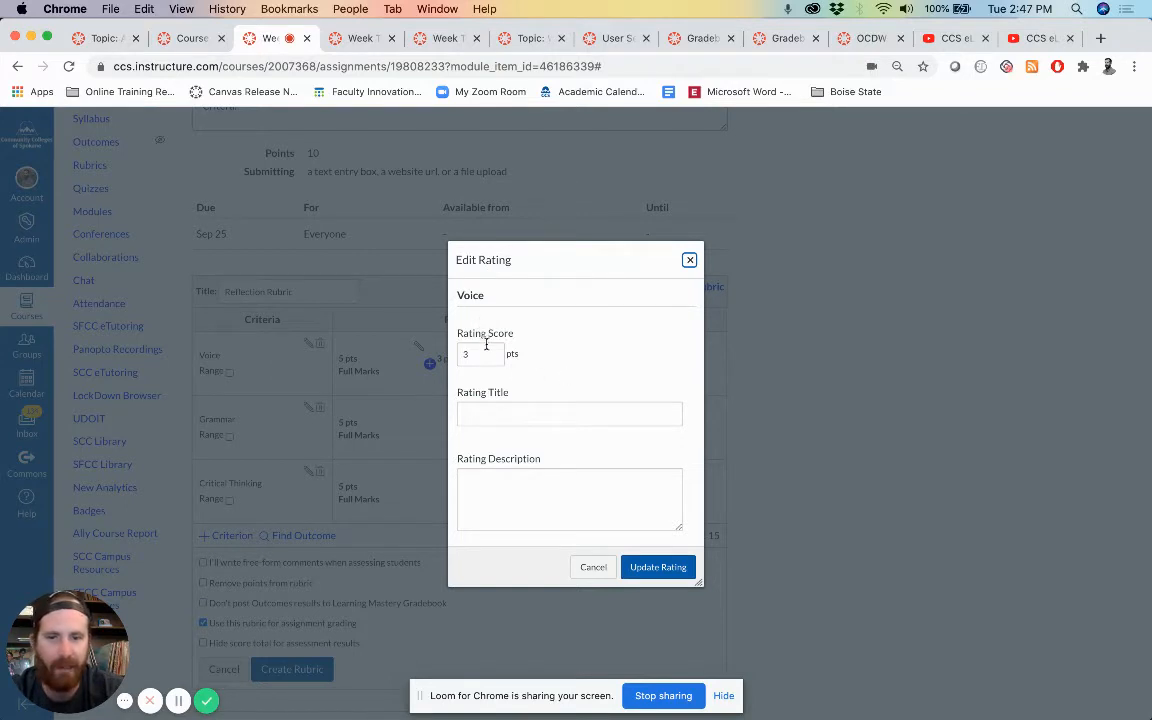
pyautogui.click(505, 416)
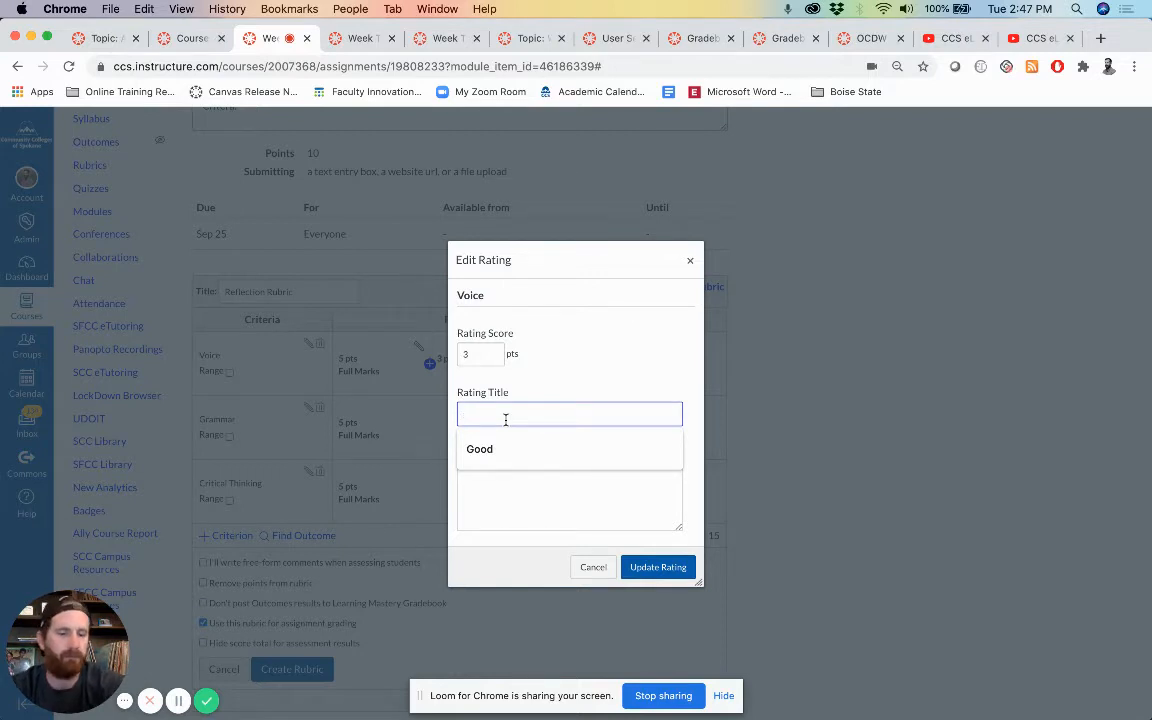
pyautogui.write('Towards ')
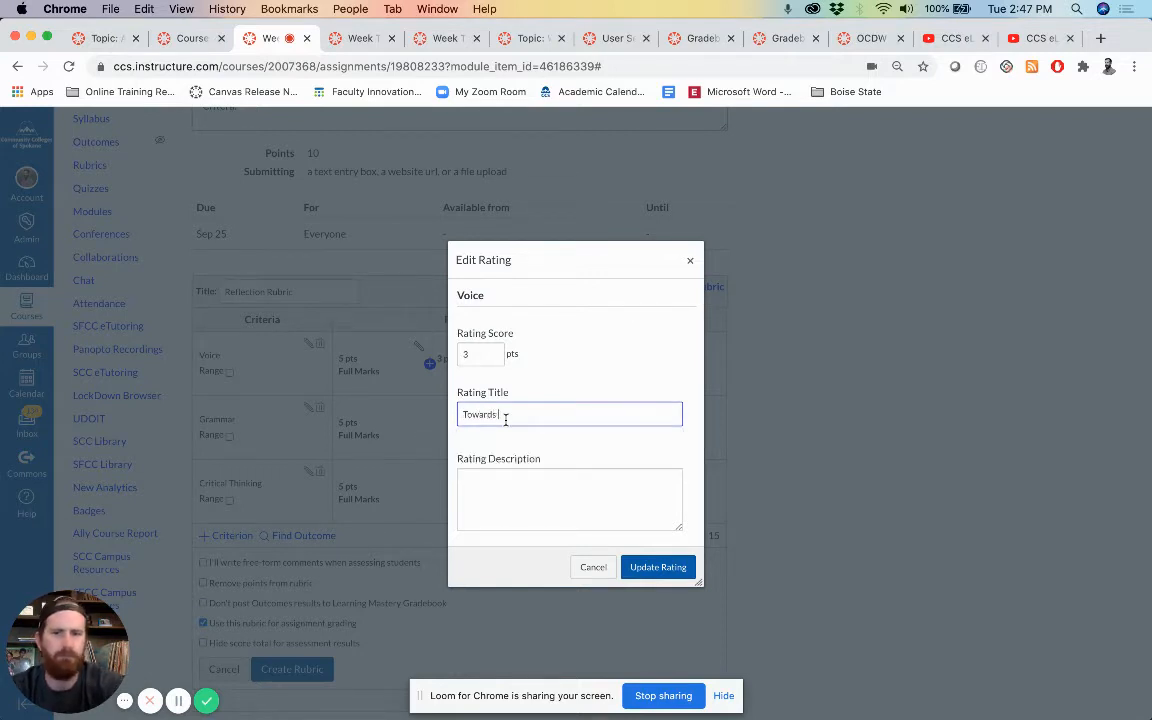
pyautogui.write('Me')
pyautogui.write('s')
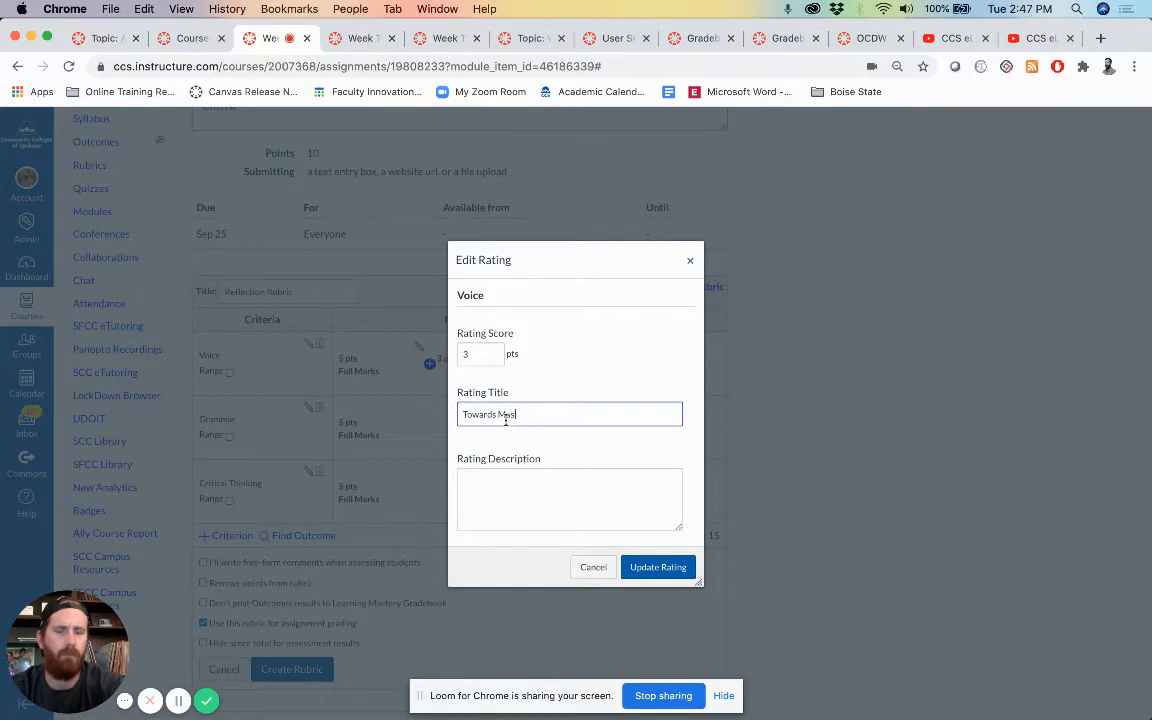
pyautogui.write('tery')
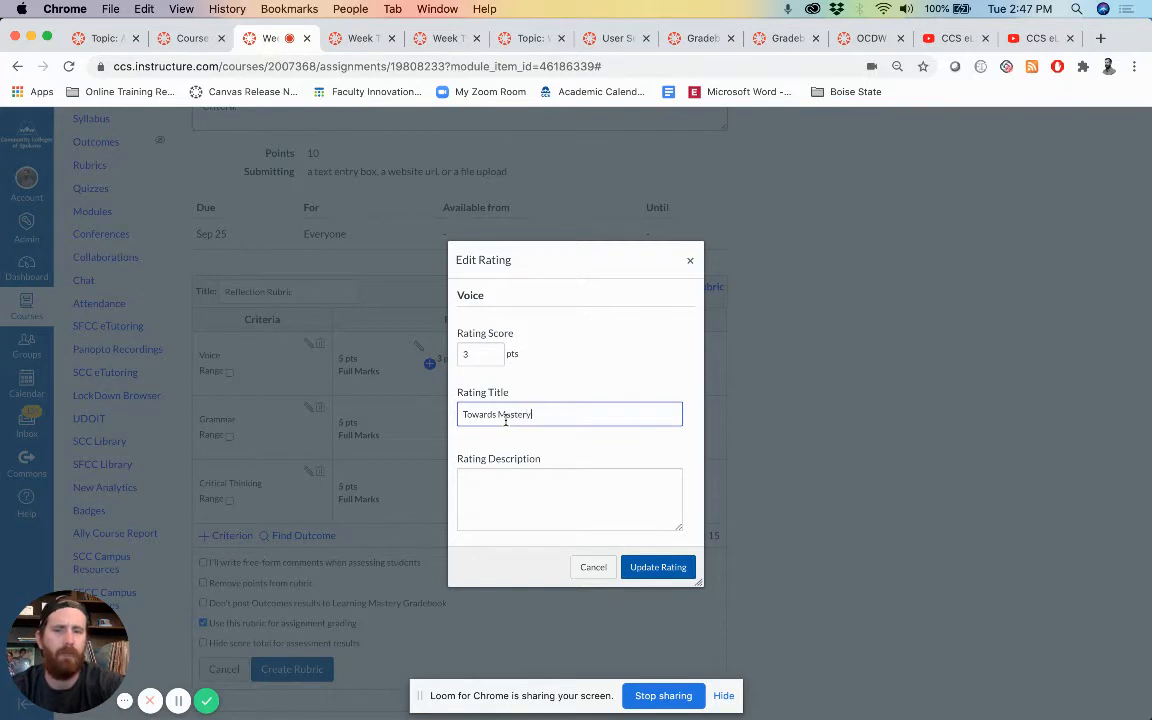
pyautogui.click(668, 568)
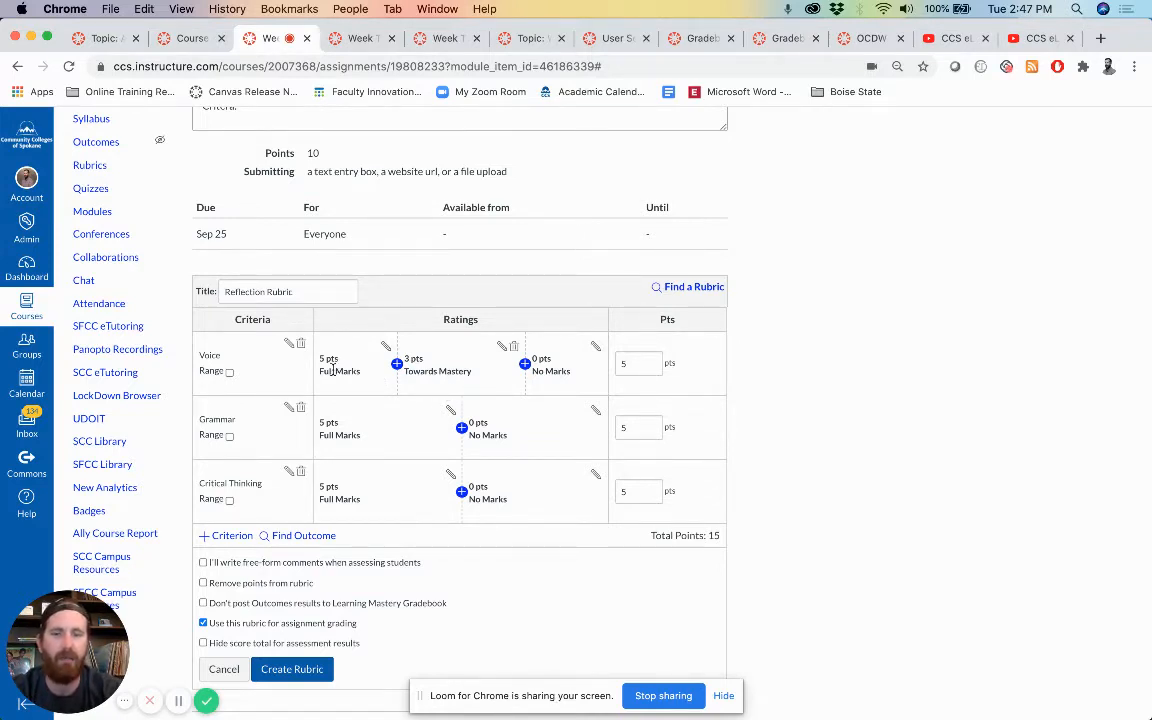
# - Retitle the Voice criterion's highest rating as "Excellent" and update the rating
pyautogui.click(386, 348)
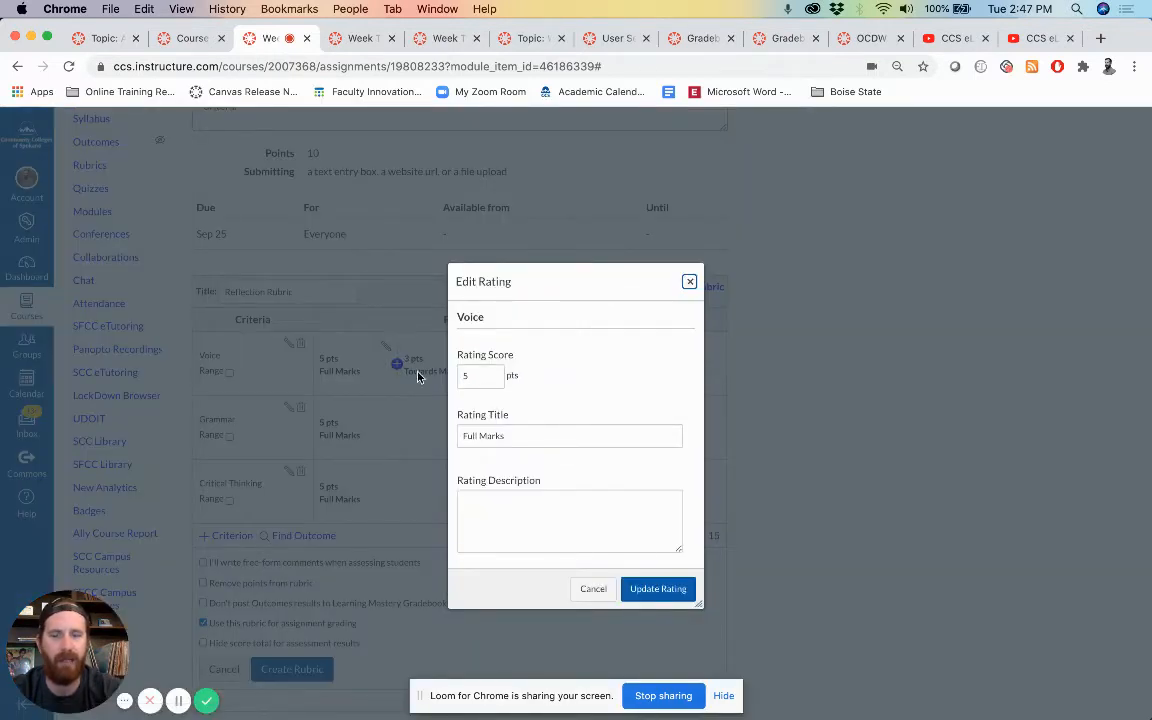
pyautogui.moveTo(505, 436); pyautogui.dragTo(445, 436)
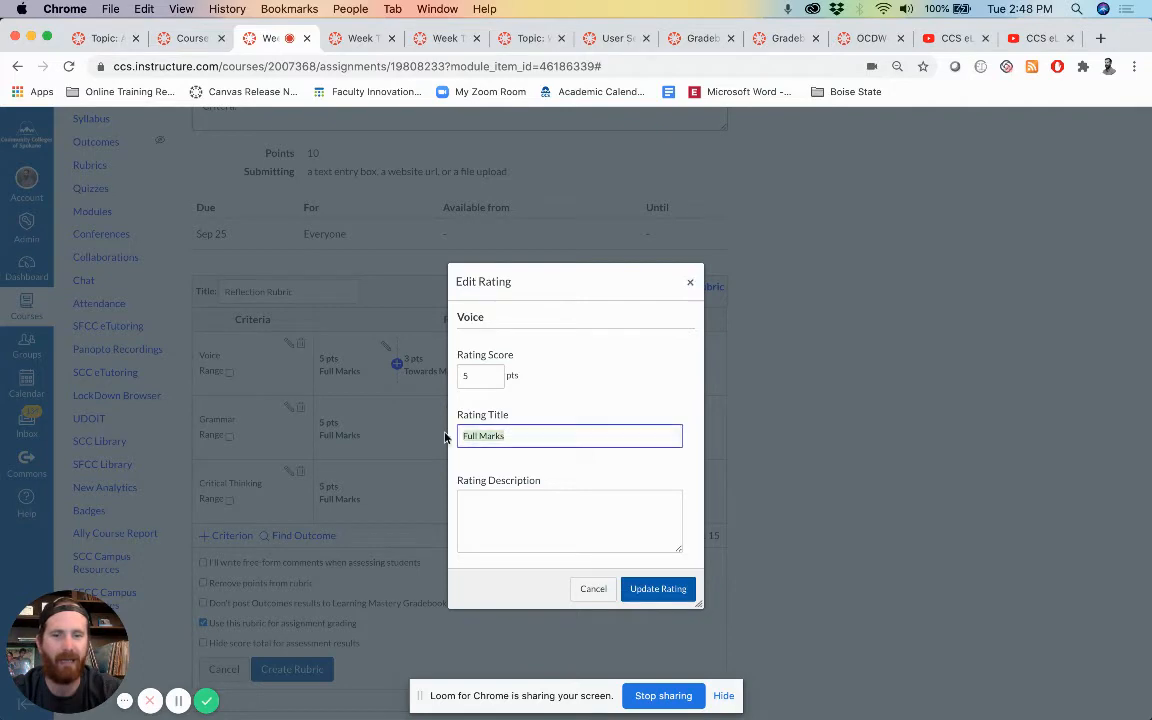
pyautogui.write('Exc')
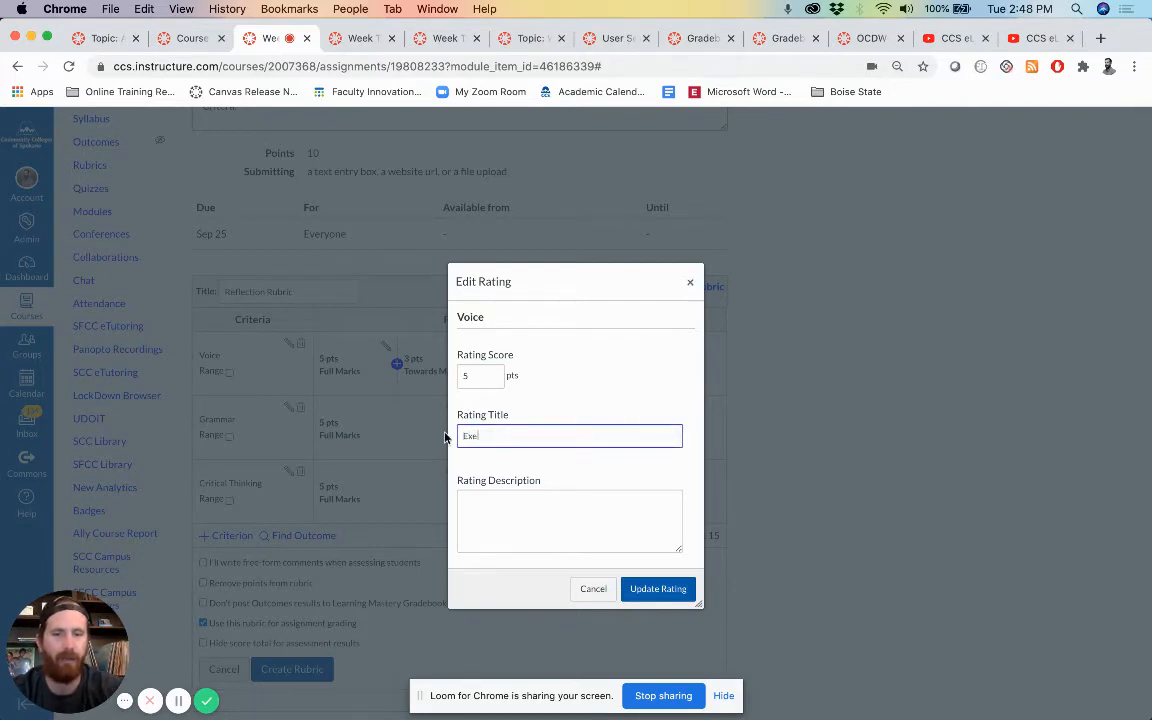
pyautogui.write('ellent')
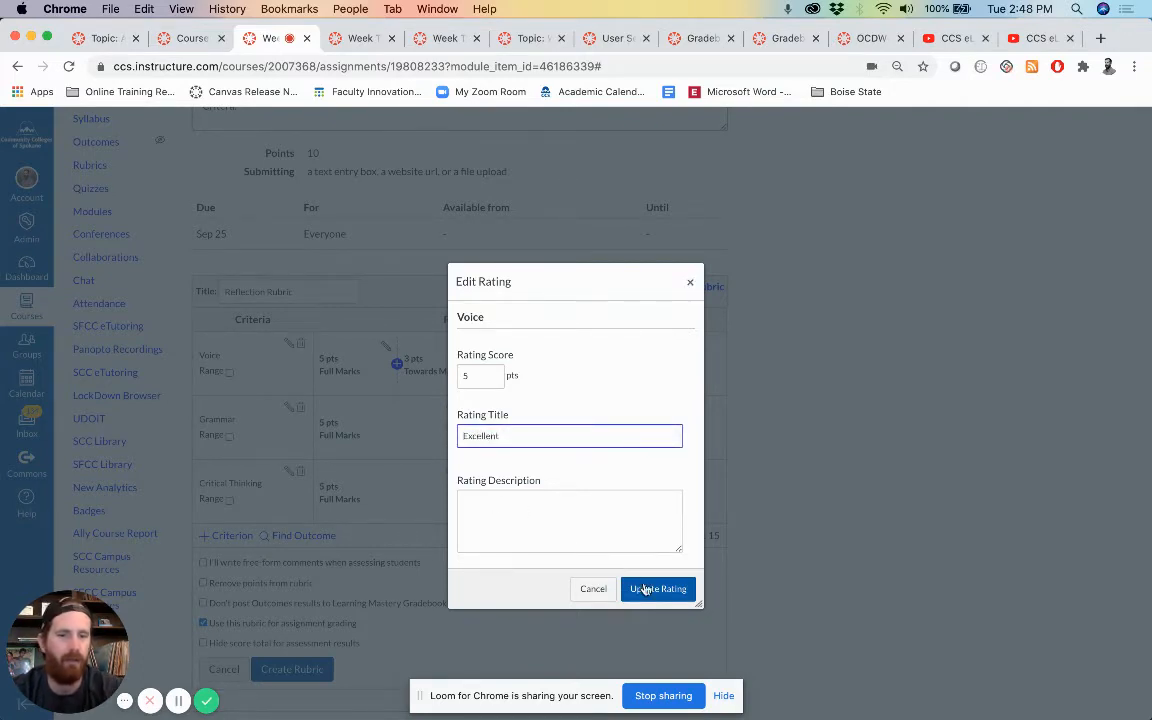
pyautogui.click(646, 589)
# - Retitle the Voice criterion's middle rating as "Satisfactory" and update the rating
pyautogui.click(452, 320)
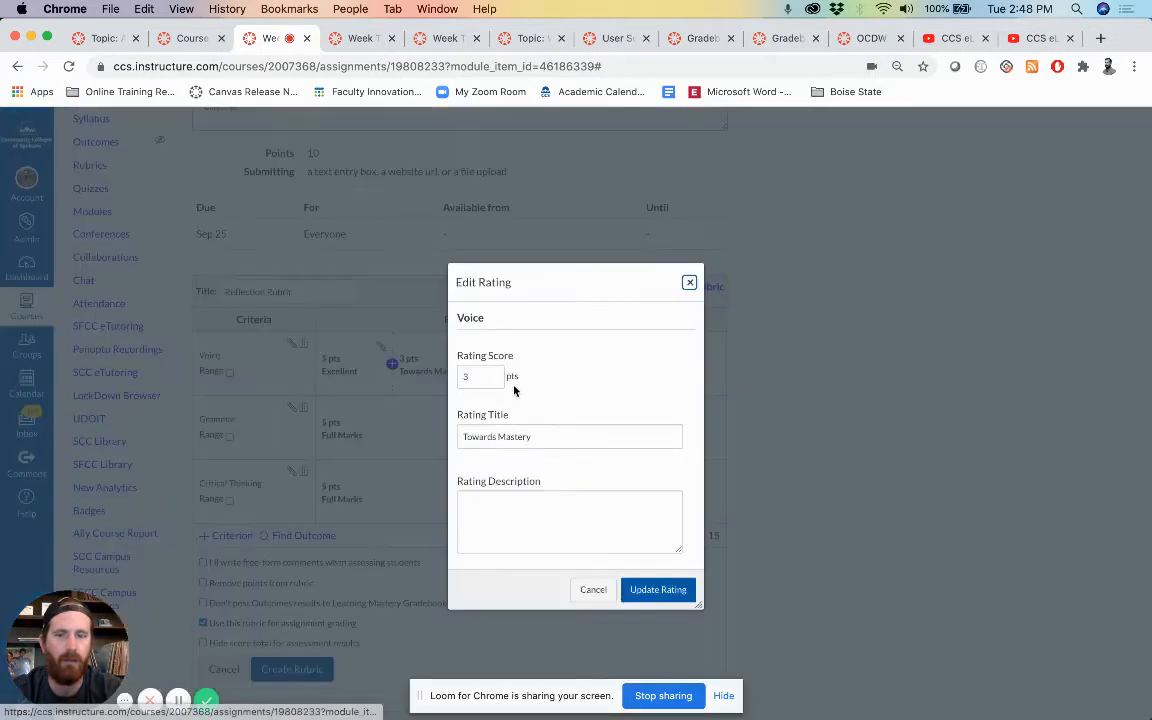
pyautogui.moveTo(532, 437); pyautogui.dragTo(437, 424)
pyautogui.write('Sas')
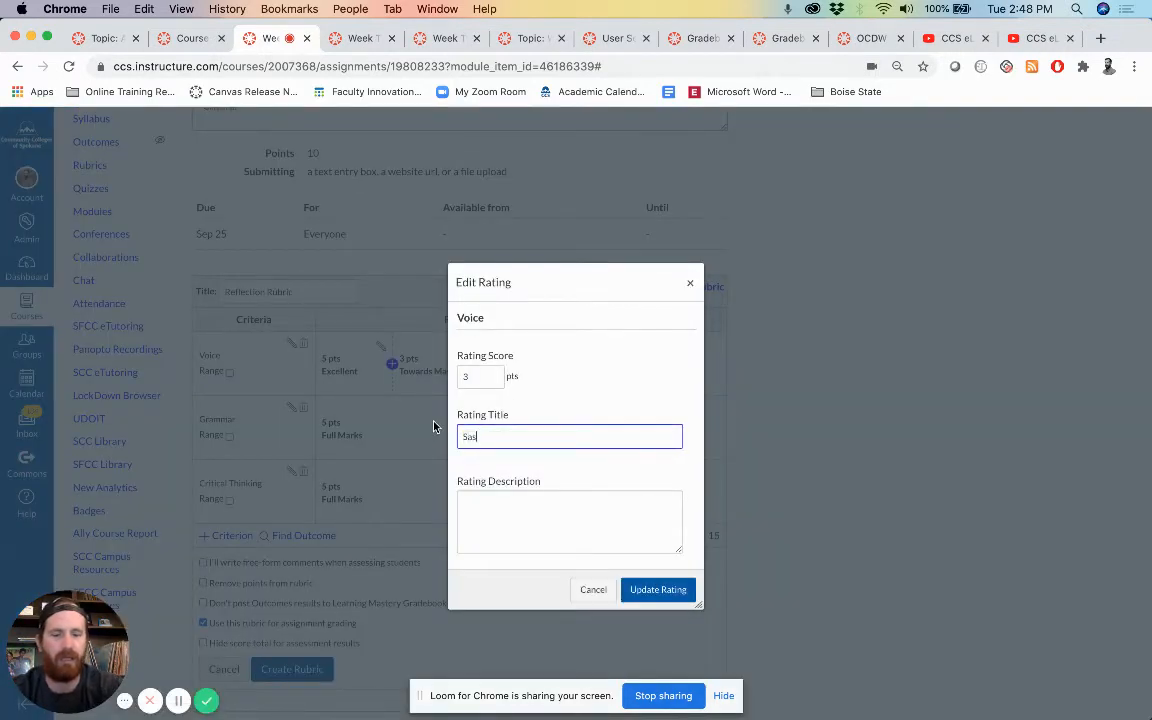
pyautogui.press('BackSpace')
pyautogui.write('tisfact')
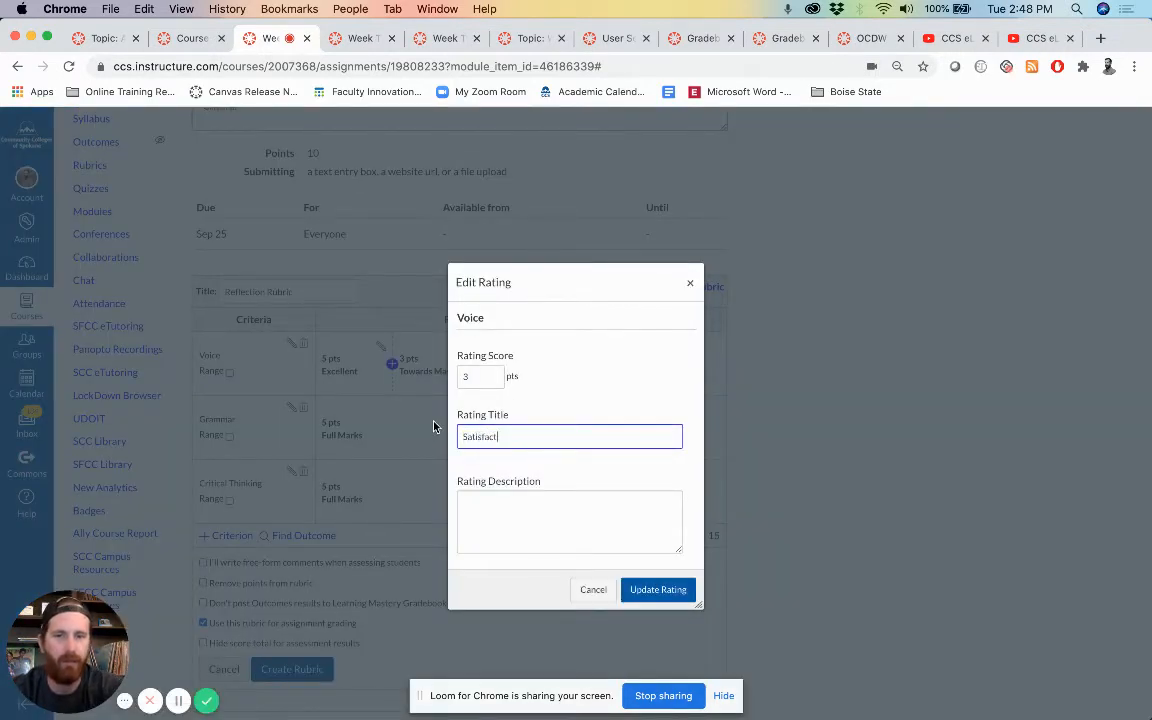
pyautogui.write('ory')
pyautogui.click(662, 589)
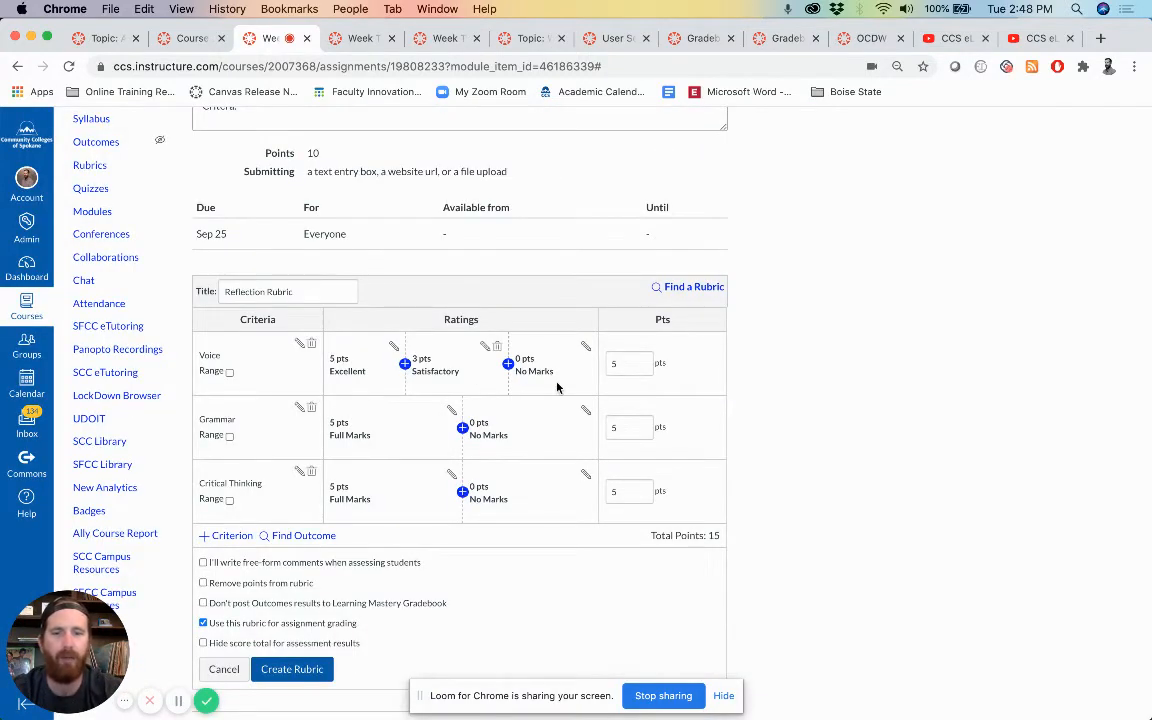
# - Edit the Voice criterion's lowest rating, setting its score to 1 point and its title to "Incomplete"
pyautogui.click(587, 347)
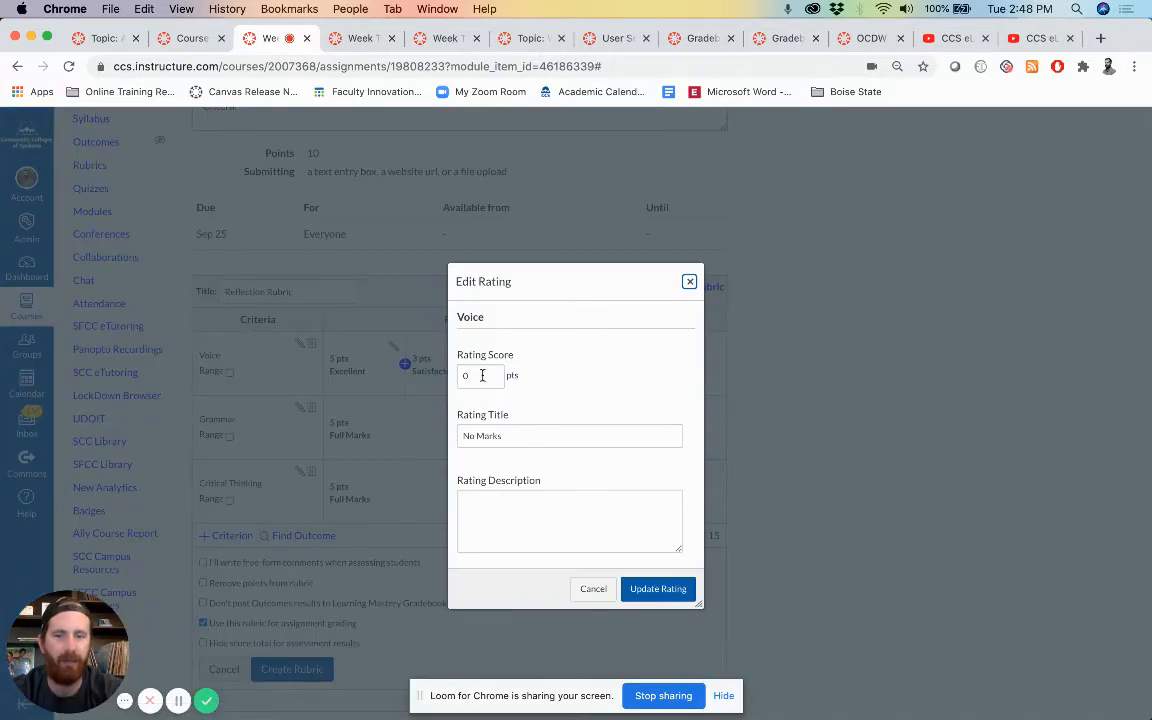
pyautogui.moveTo(482, 376); pyautogui.dragTo(450, 376)
pyautogui.write('1')
pyautogui.moveTo(508, 437); pyautogui.dragTo(417, 438)
pyautogui.write('I')
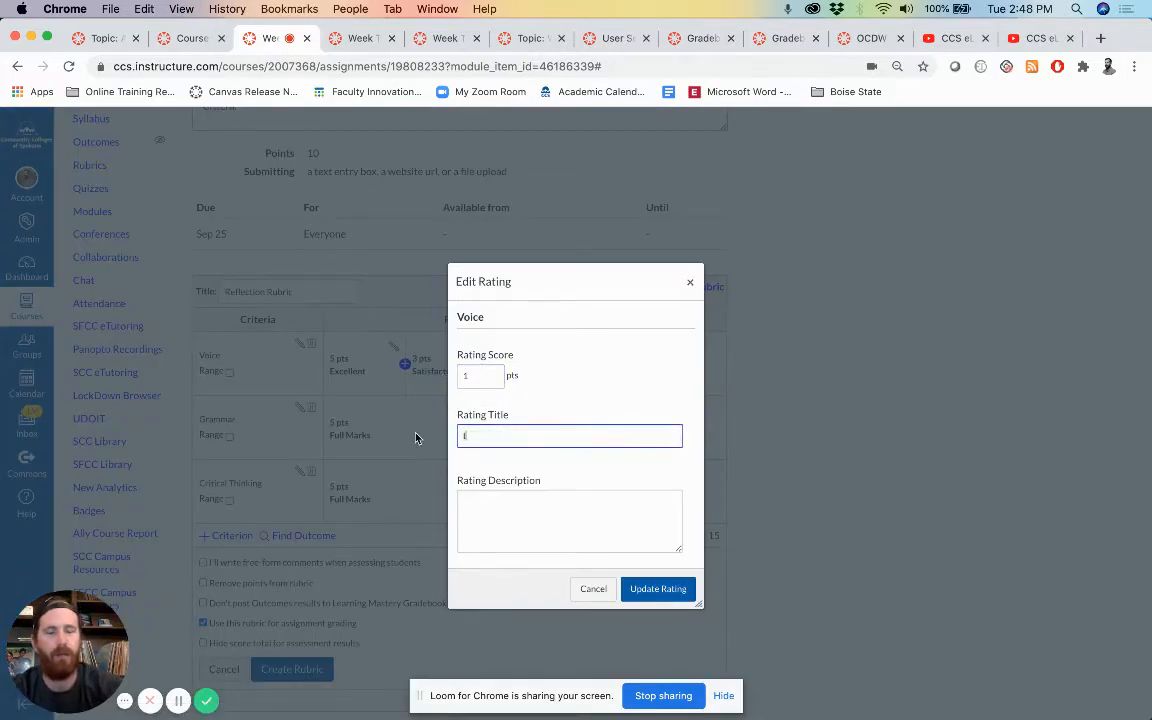
pyautogui.write('ncomplete')
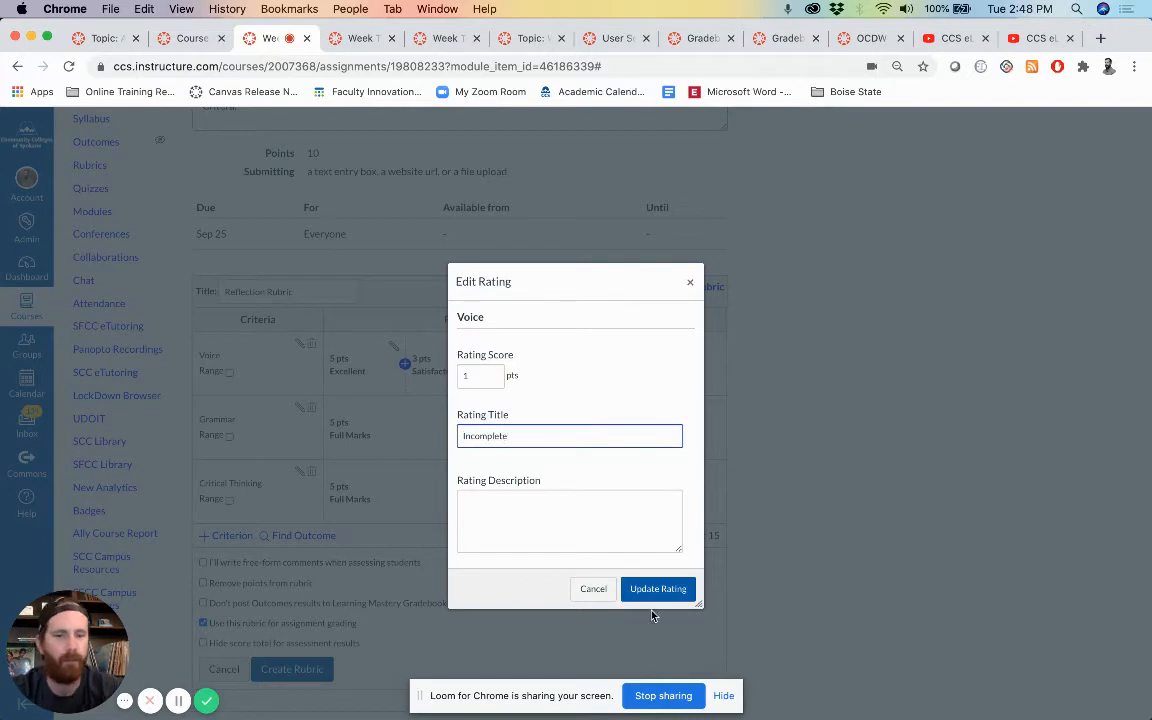
# - Replace the title of Voice's 1-point rating with "Lacks Elements of Voice" and update the rating
pyautogui.moveTo(514, 437); pyautogui.dragTo(441, 437)
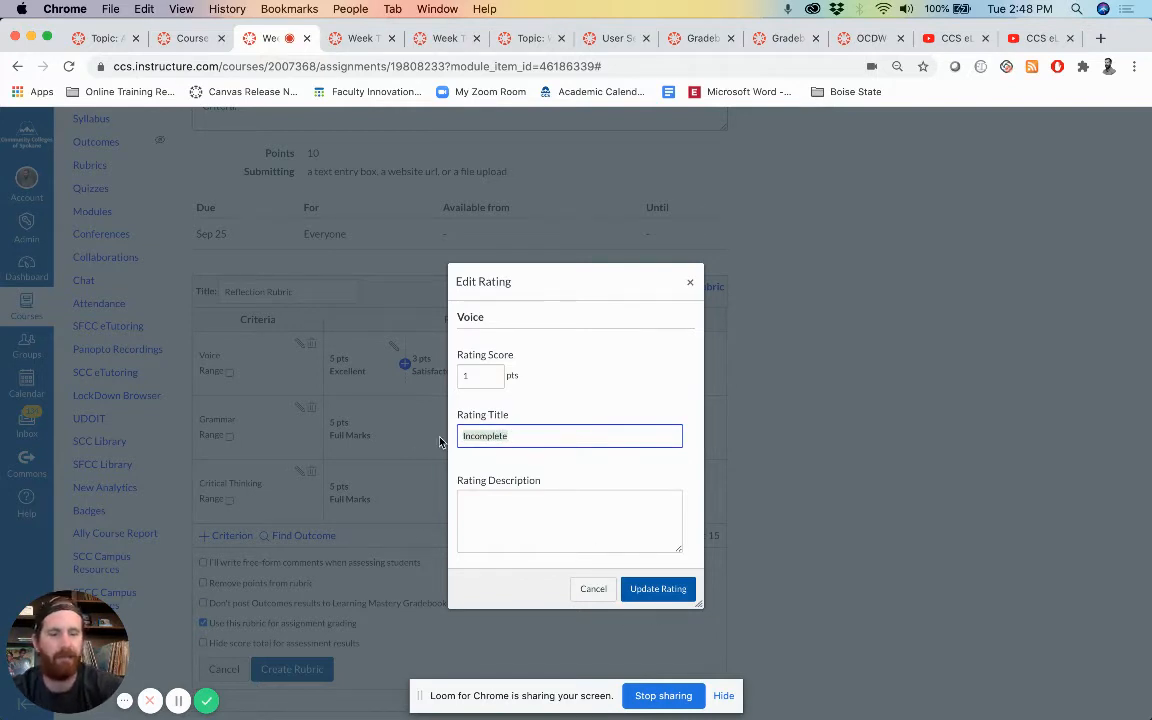
pyautogui.write('LAcks')
pyautogui.press('BackSpace')
pyautogui.press('BackSpace')
pyautogui.press('BackSpace')
pyautogui.press('BackSpace')
pyautogui.write('acks')
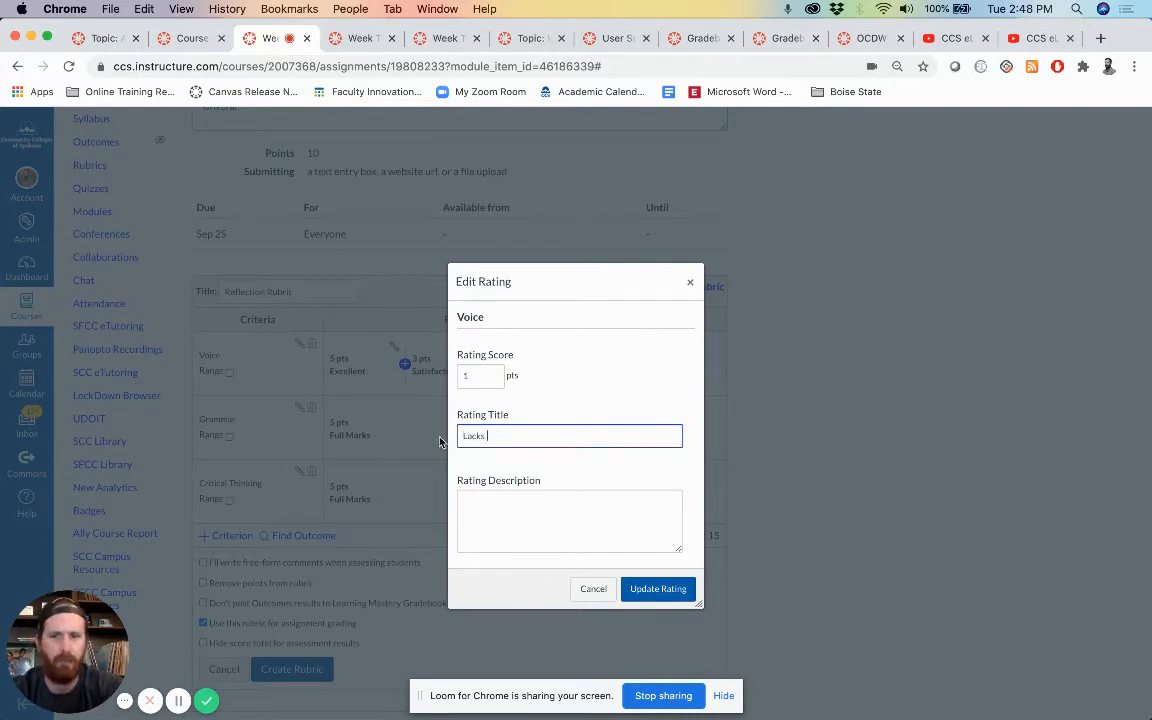
pyautogui.write(' V')
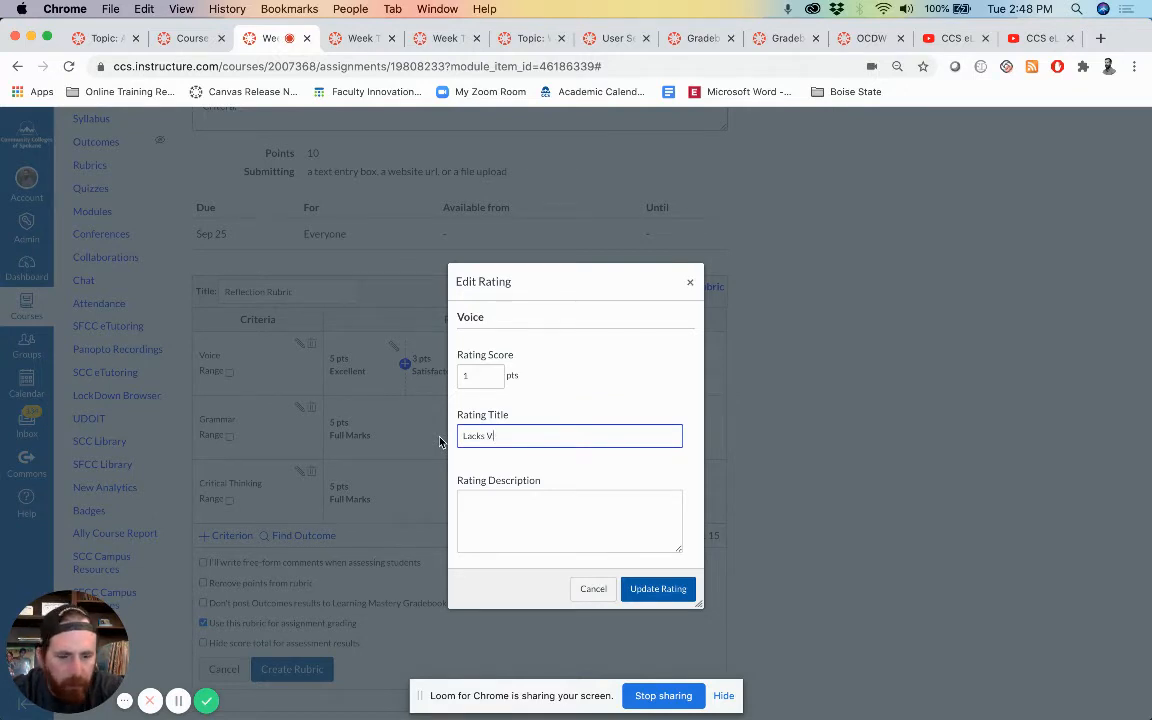
pyautogui.write('ie')
pyautogui.press('BackSpace')
pyautogui.press('BackSpace')
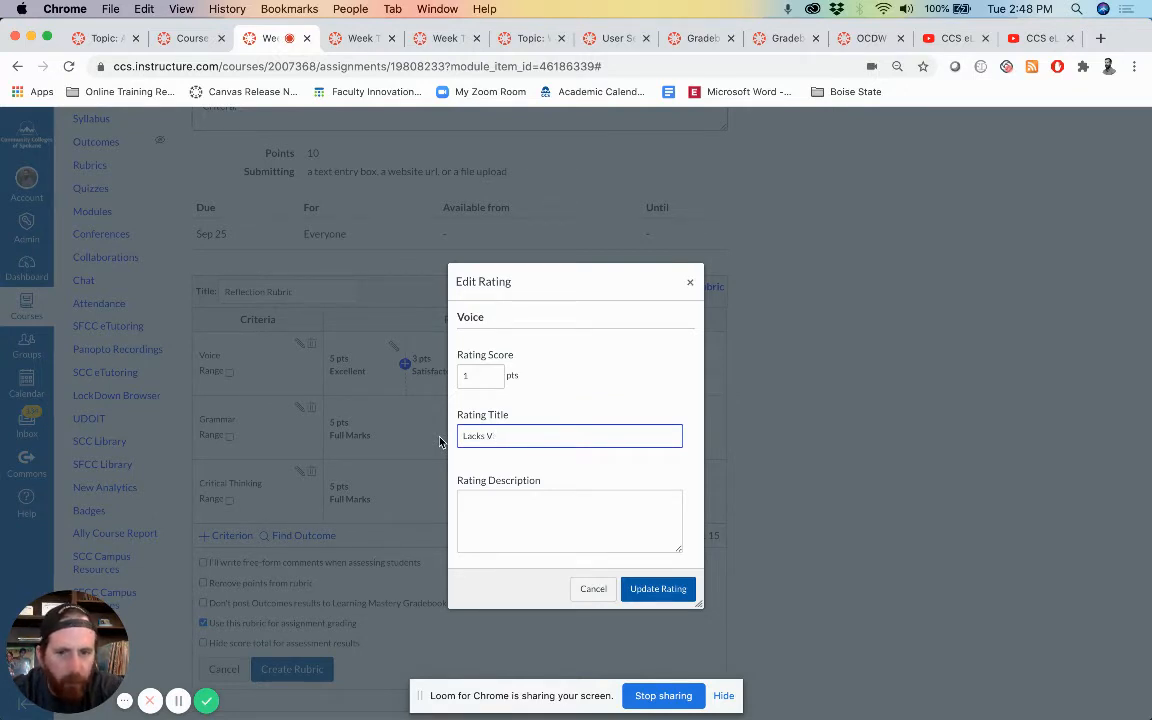
pyautogui.write('Elements of Voice')
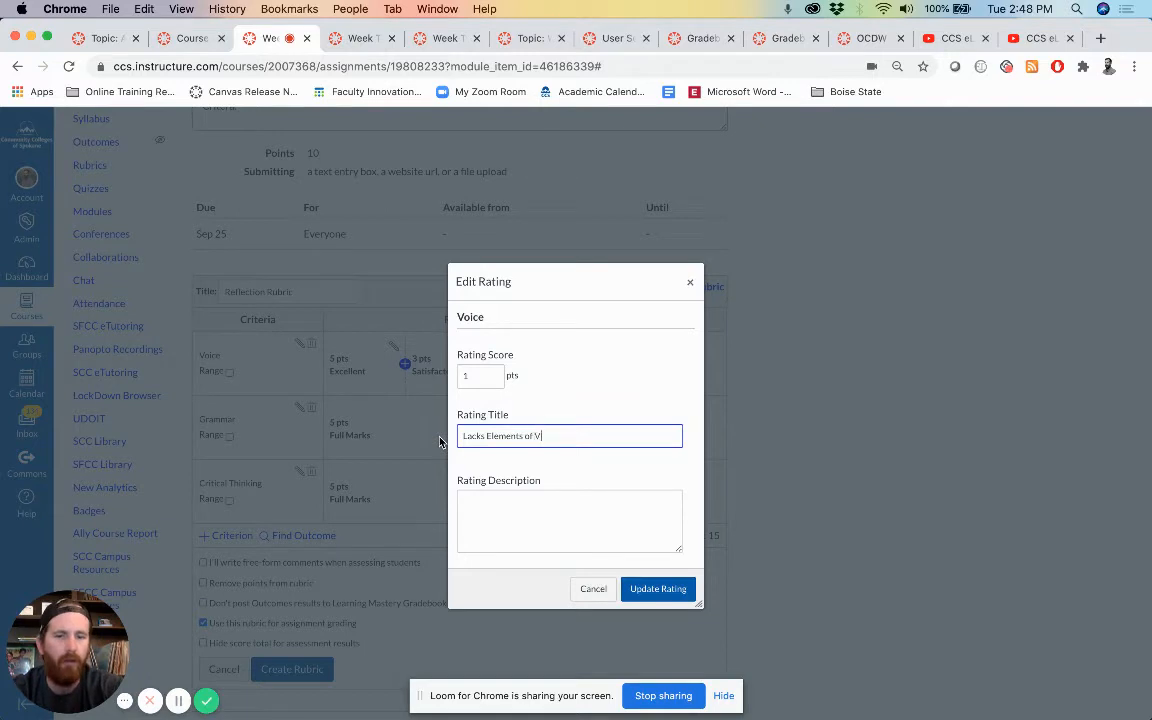
pyautogui.click(656, 591)
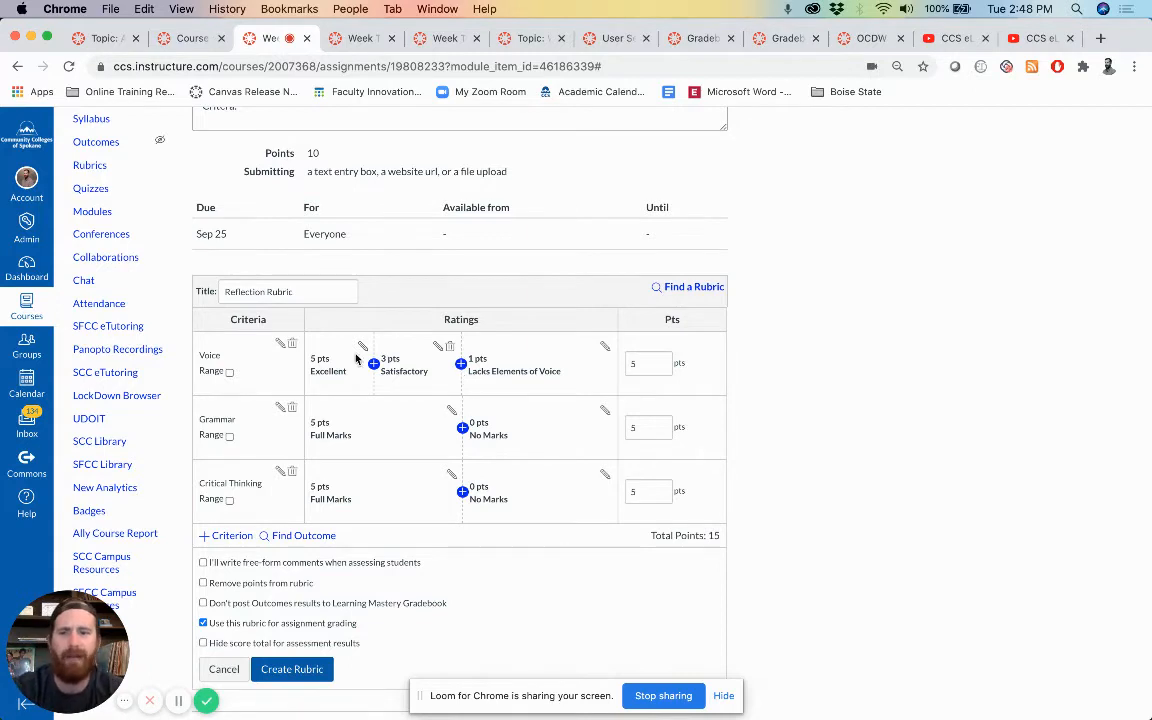
# - Add a 3-point middle rating titled "Satisfactory" to the Grammar criterion
pyautogui.click(461, 427)
pyautogui.click(477, 437)
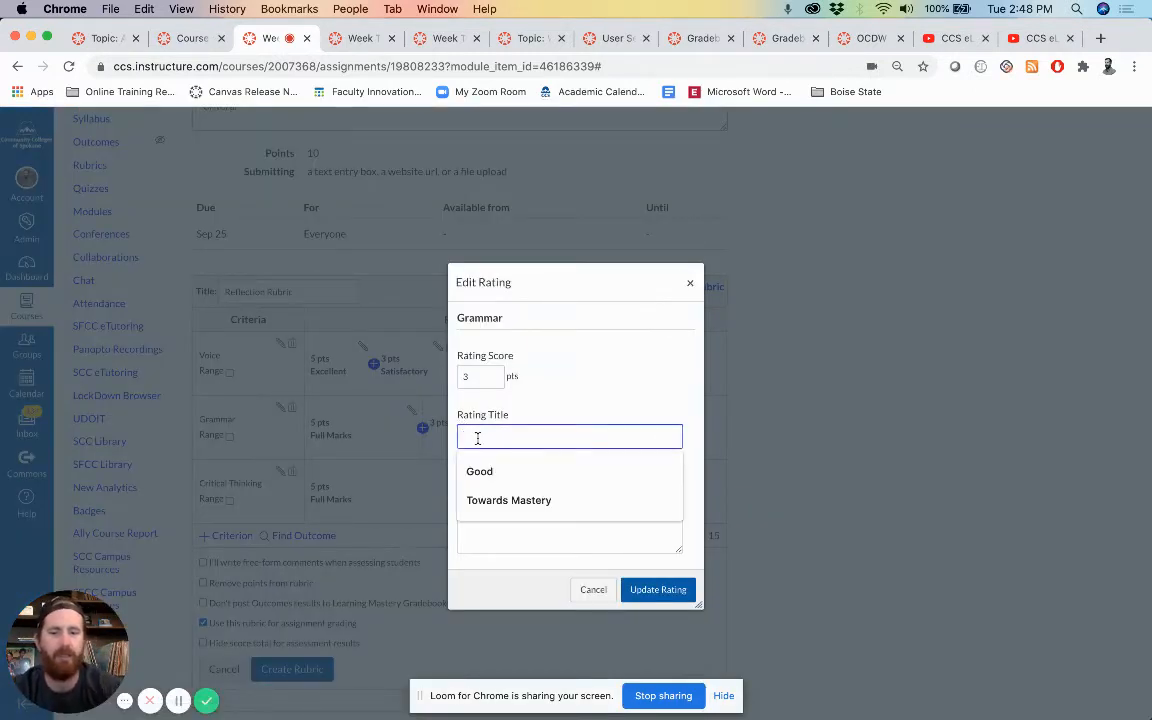
pyautogui.write('Satisfact')
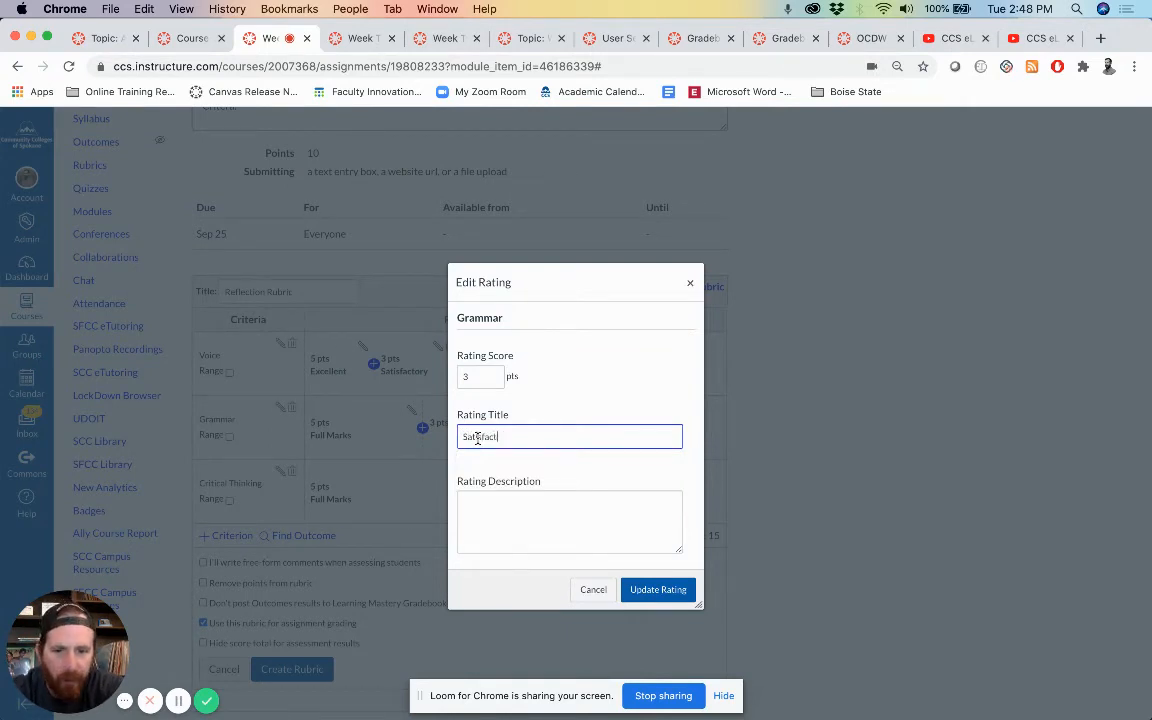
pyautogui.write('ory')
pyautogui.click(660, 590)
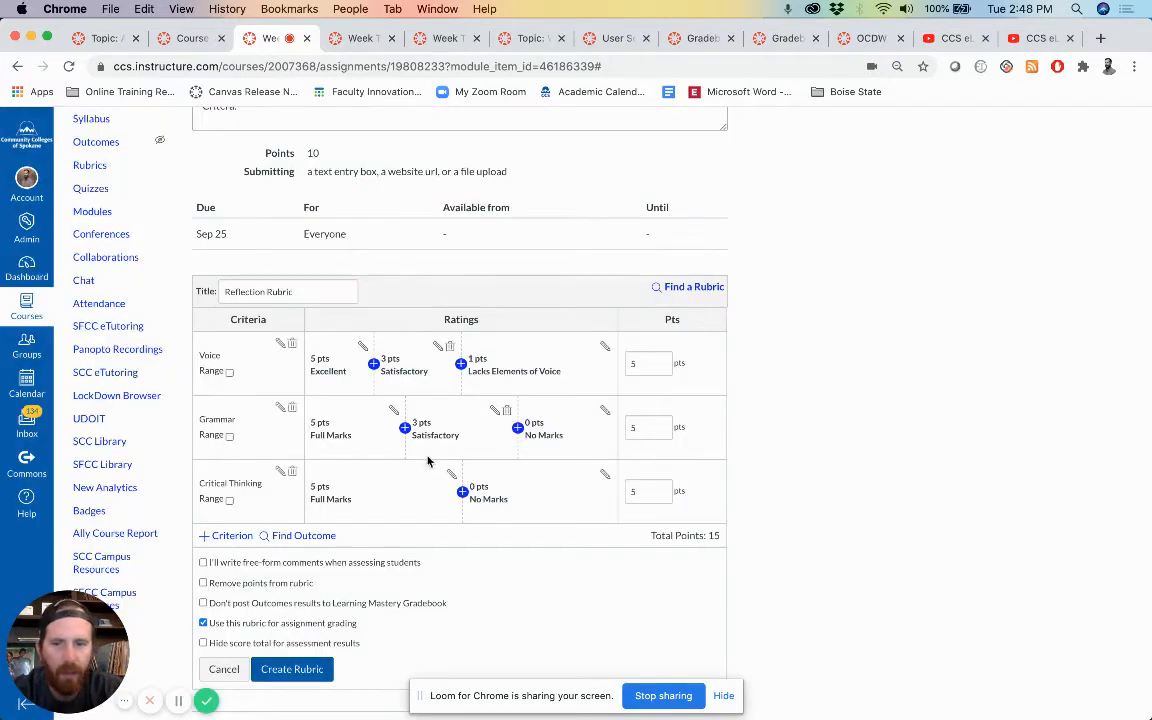
# - Add a 3-point middle rating titled "Satisfactory" to the Critical Thinking criterion
pyautogui.click(462, 491)
pyautogui.click(494, 436)
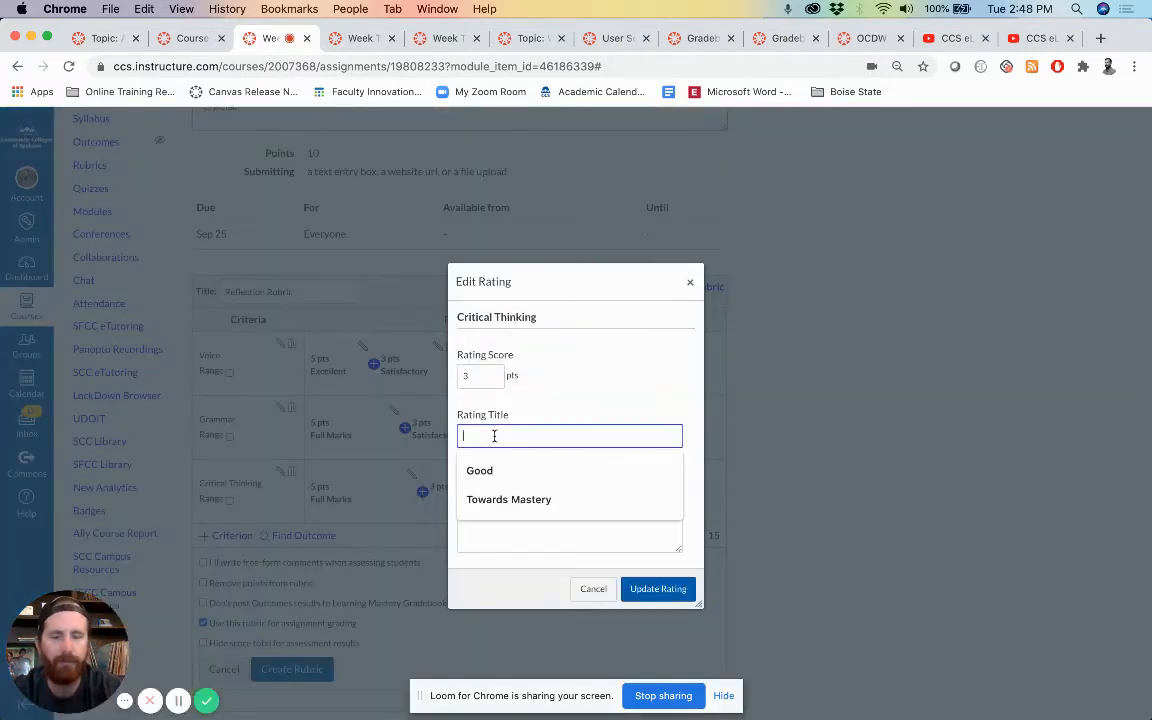
pyautogui.write('Sati')
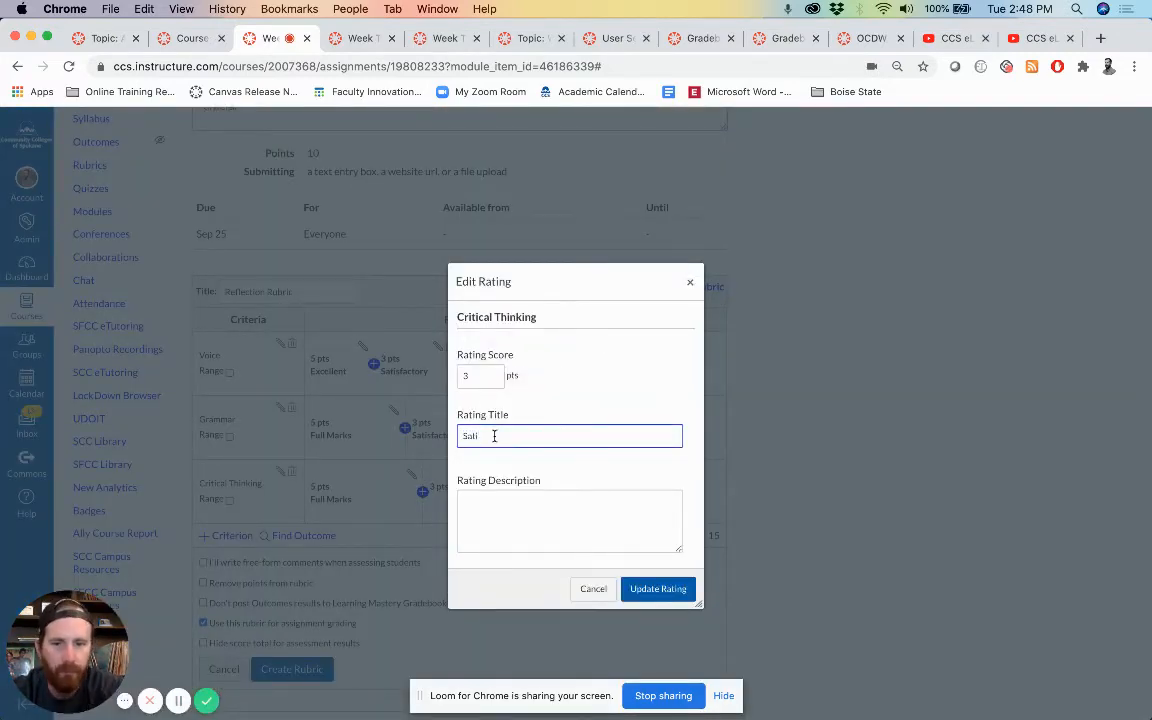
pyautogui.write('sfactory')
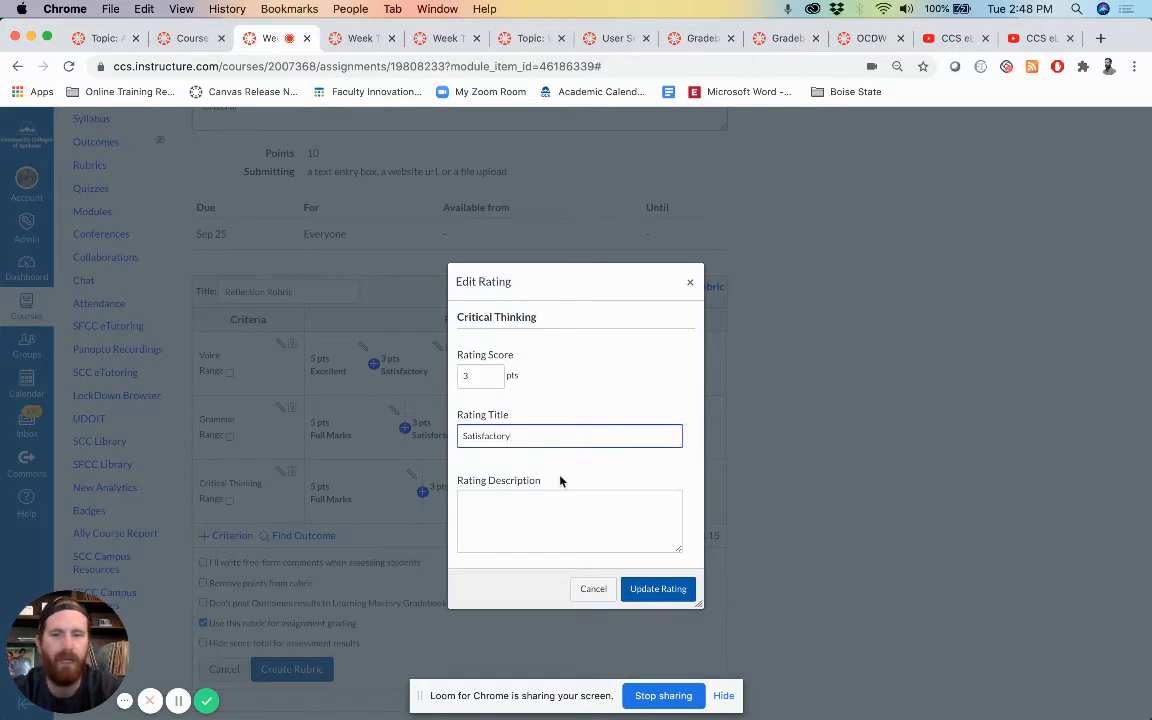
pyautogui.click(658, 589)
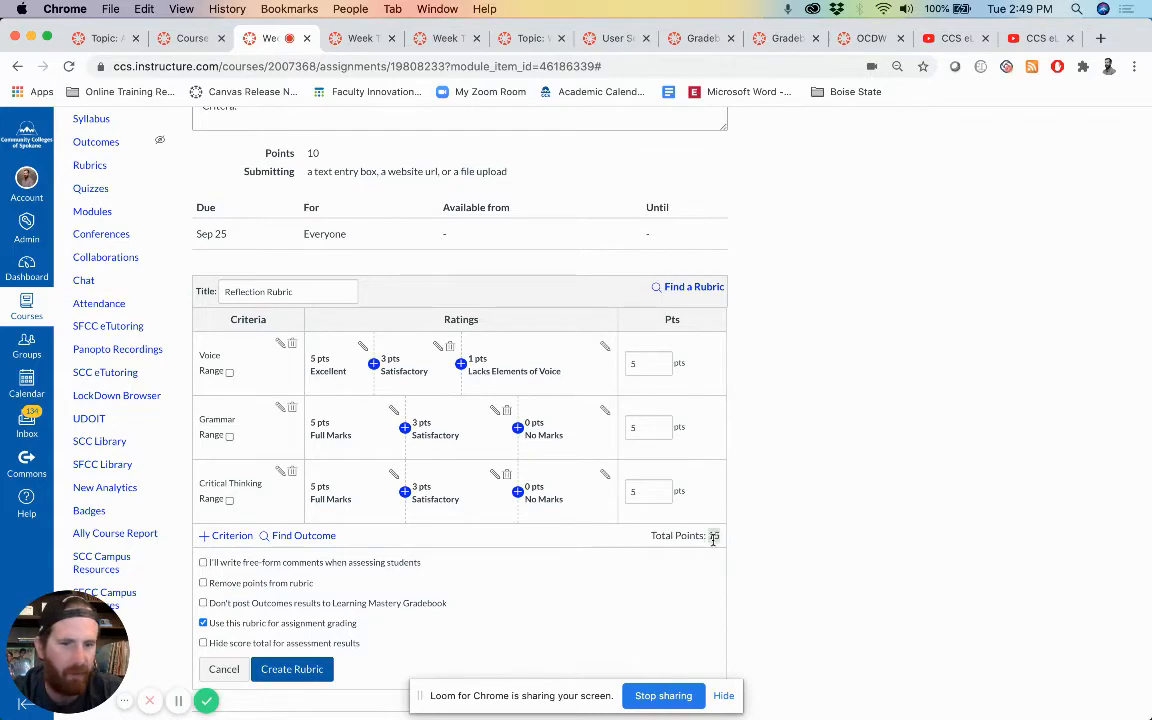
pyautogui.scroll(3, 711, 538)
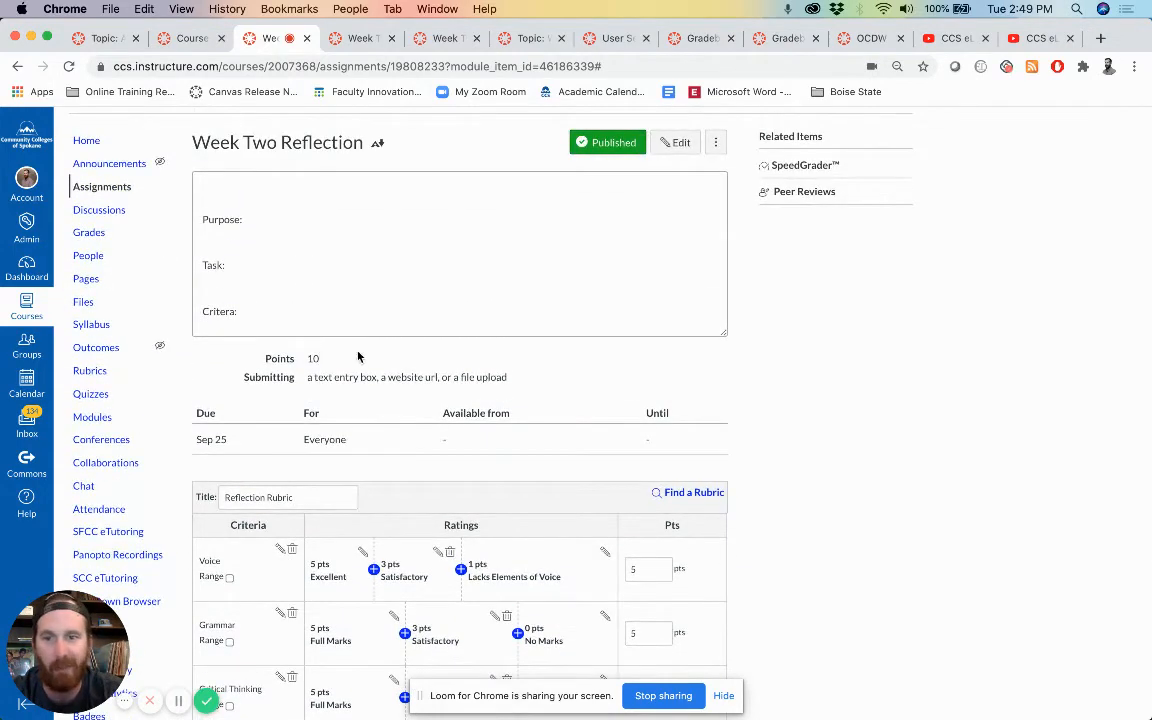
# - Set the criteria's point values to 4 for Voice, 3 for Grammar and 3 for Critical Thinking
pyautogui.scroll(-3, 748, 494)
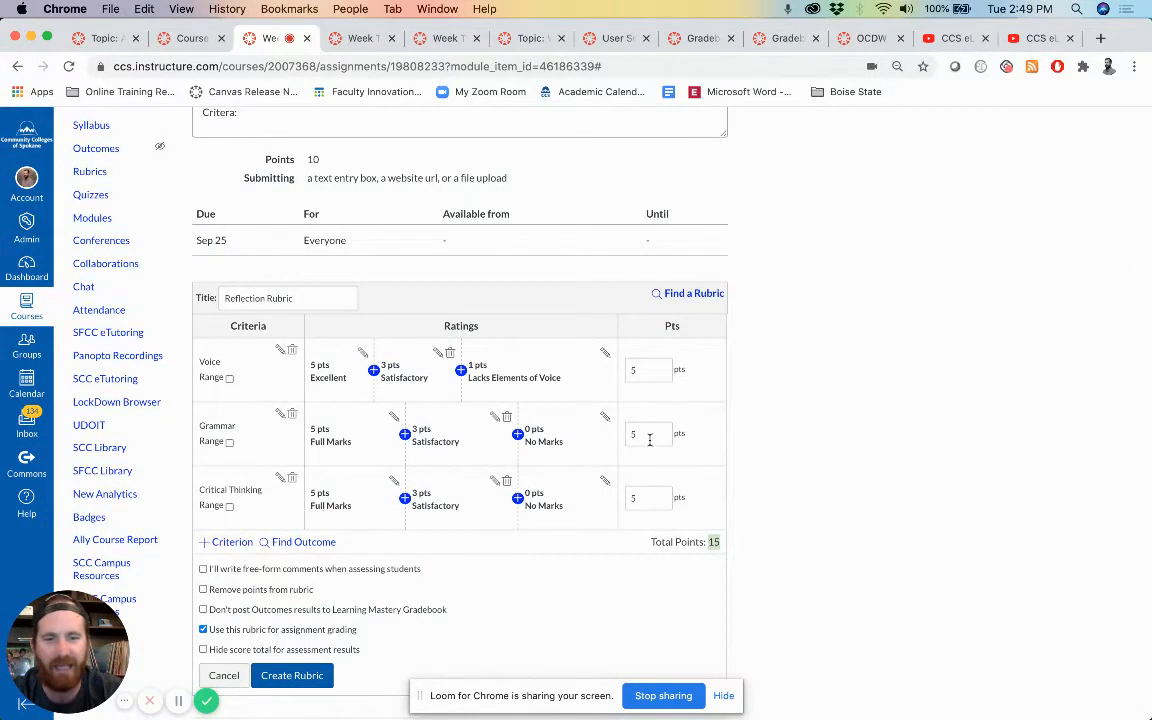
pyautogui.click(656, 499)
pyautogui.moveTo(643, 369); pyautogui.dragTo(619, 373)
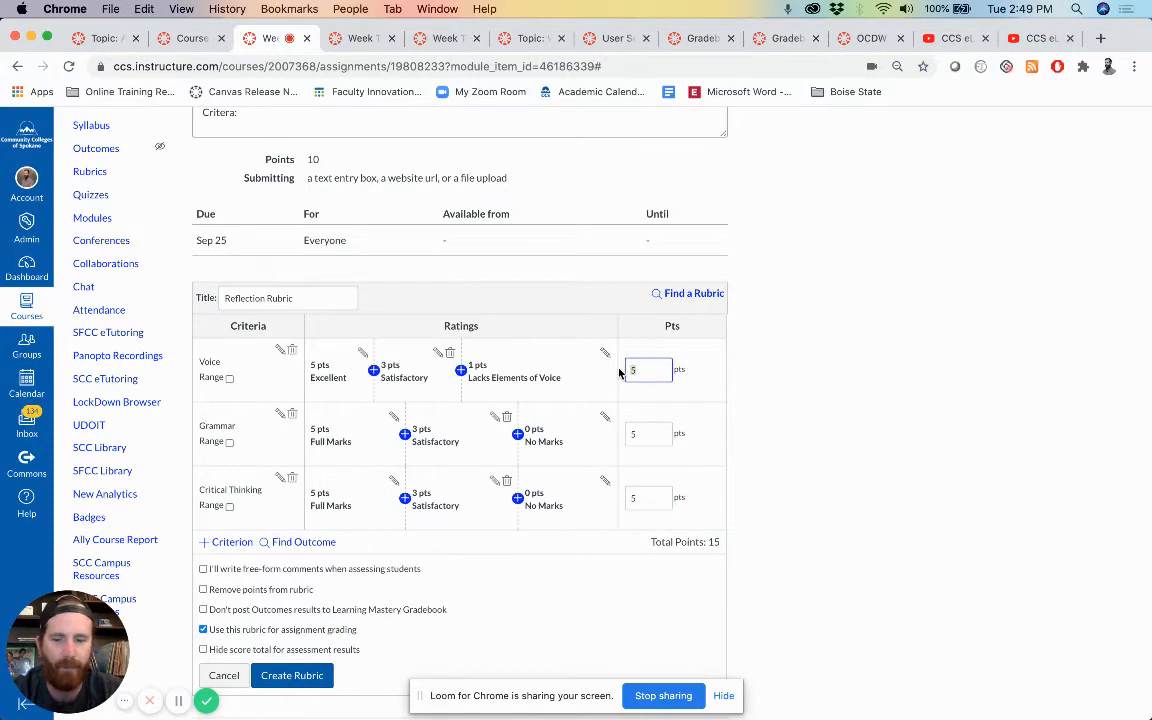
pyautogui.write('4')
pyautogui.press('Tab')
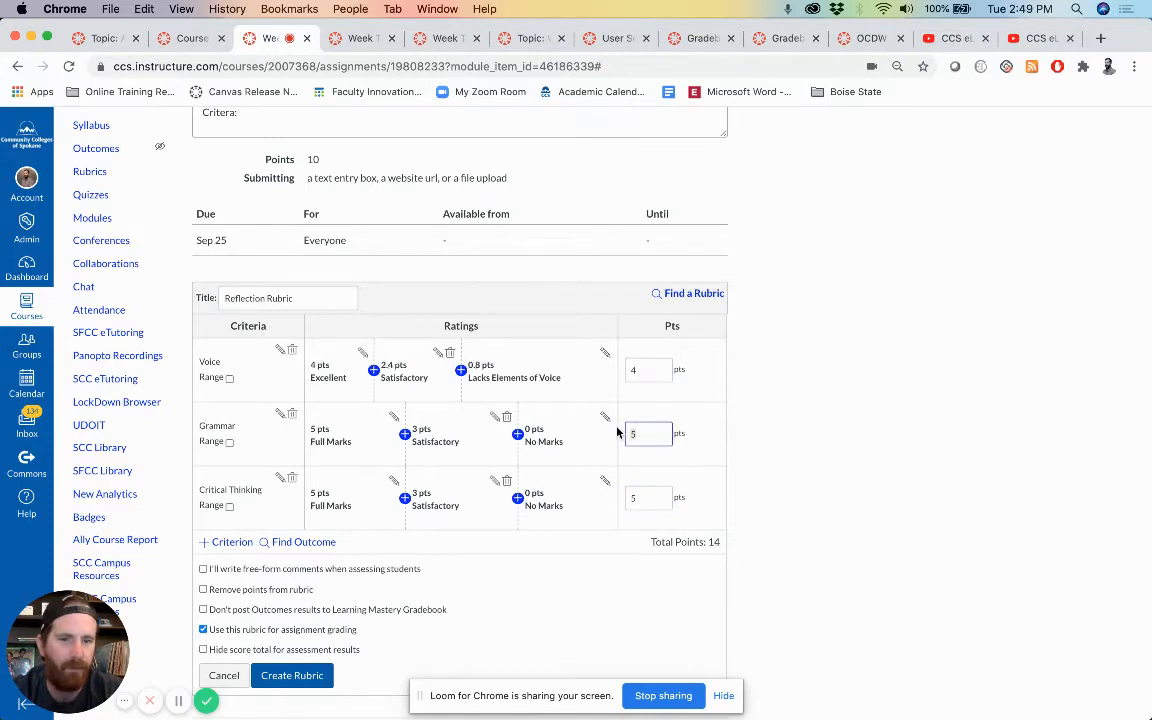
pyautogui.write('2')
pyautogui.press('BackSpace')
pyautogui.write('3')
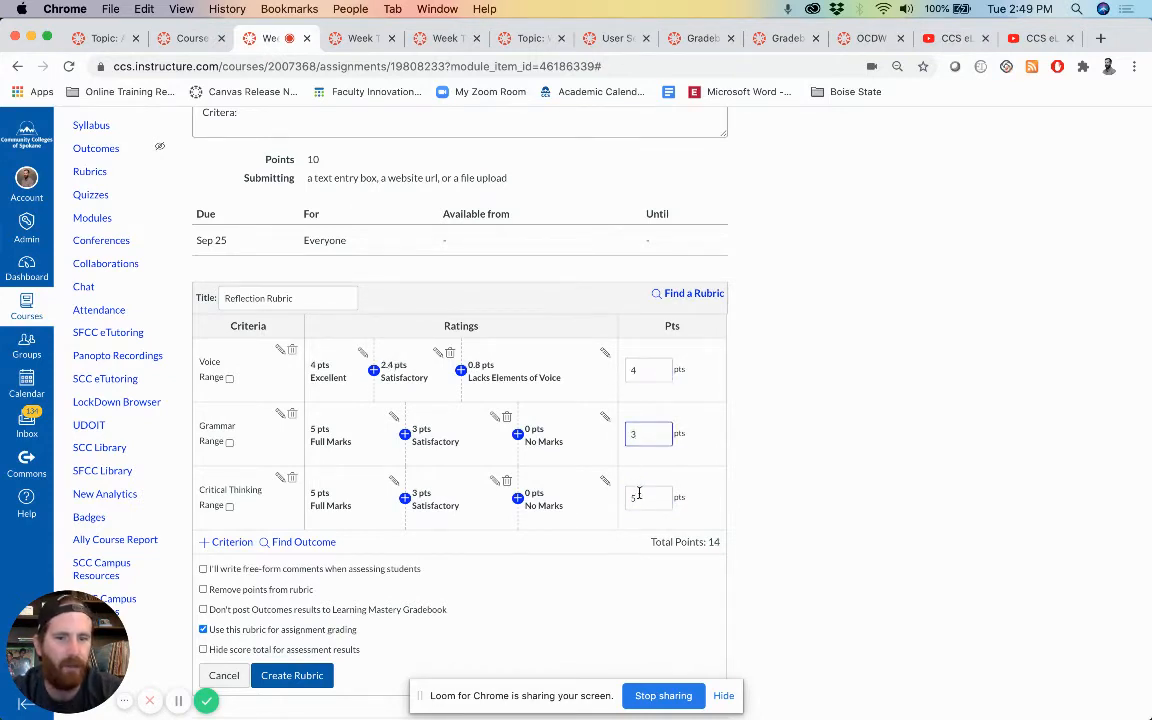
pyautogui.press('Tab')
pyautogui.write('3')
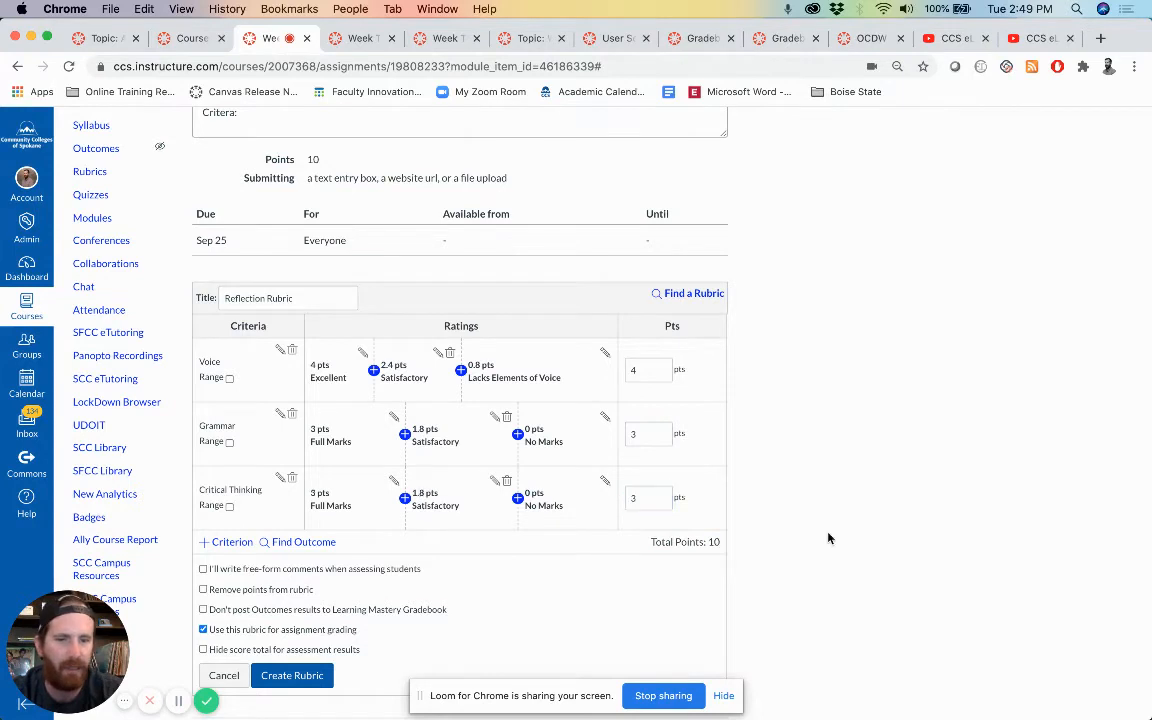
pyautogui.click(828, 537)
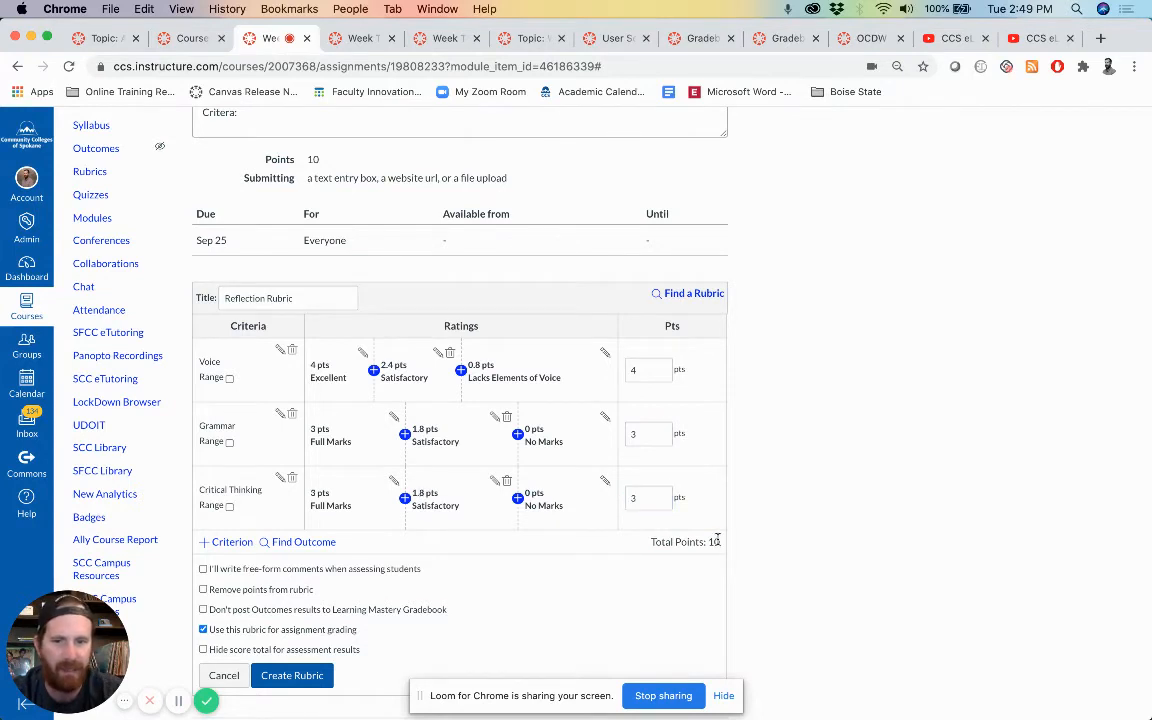
# - Change Voice's Satisfactory rating to 2 points and its Lacks Elements of Voice rating to 1 point
pyautogui.click(440, 357)
pyautogui.click(470, 376)
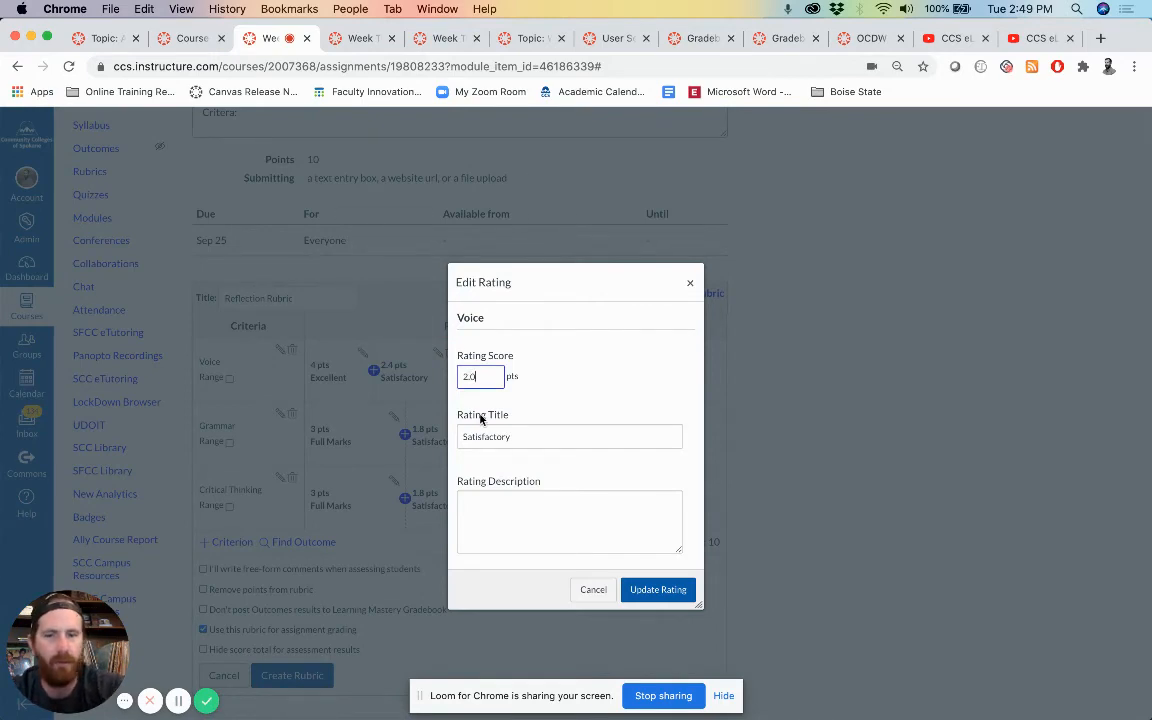
pyautogui.click(658, 589)
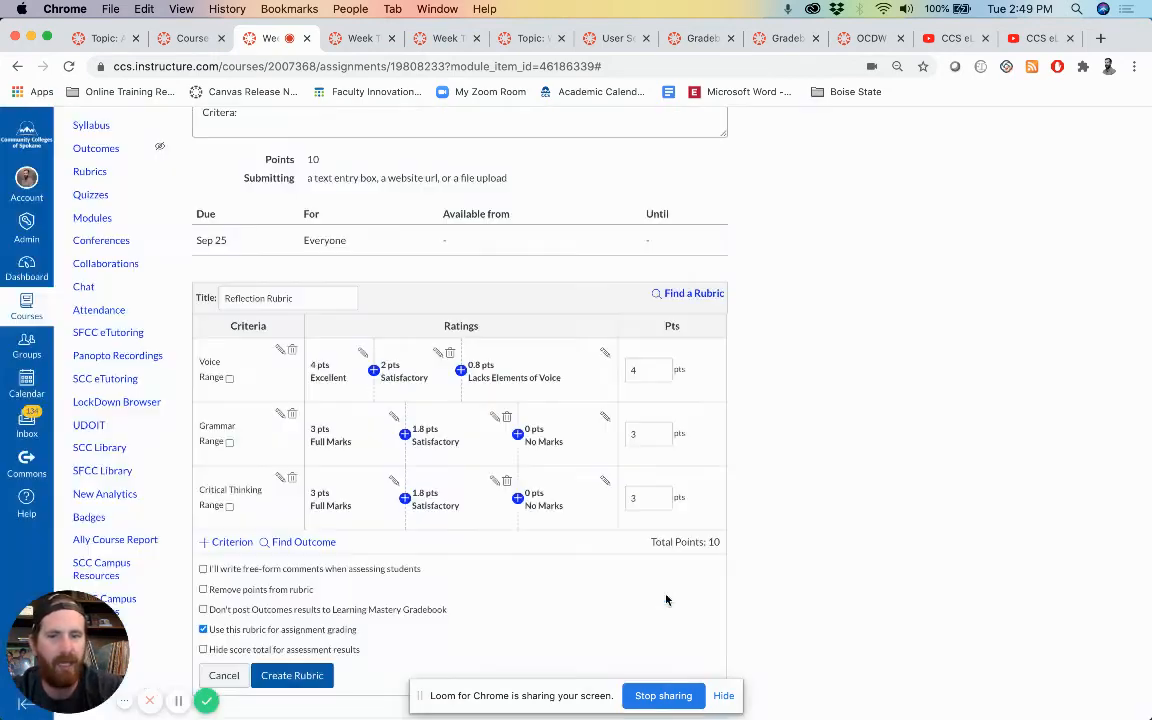
pyautogui.click(604, 354)
pyautogui.click(468, 376)
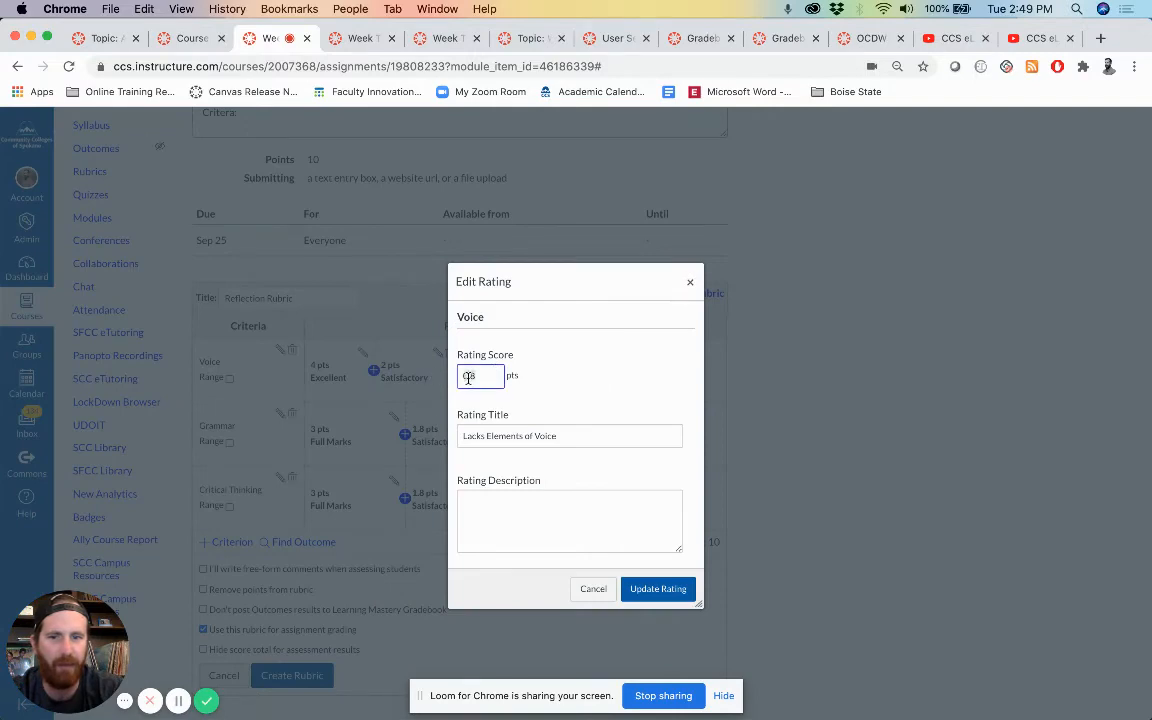
pyautogui.write('1')
pyautogui.click(647, 592)
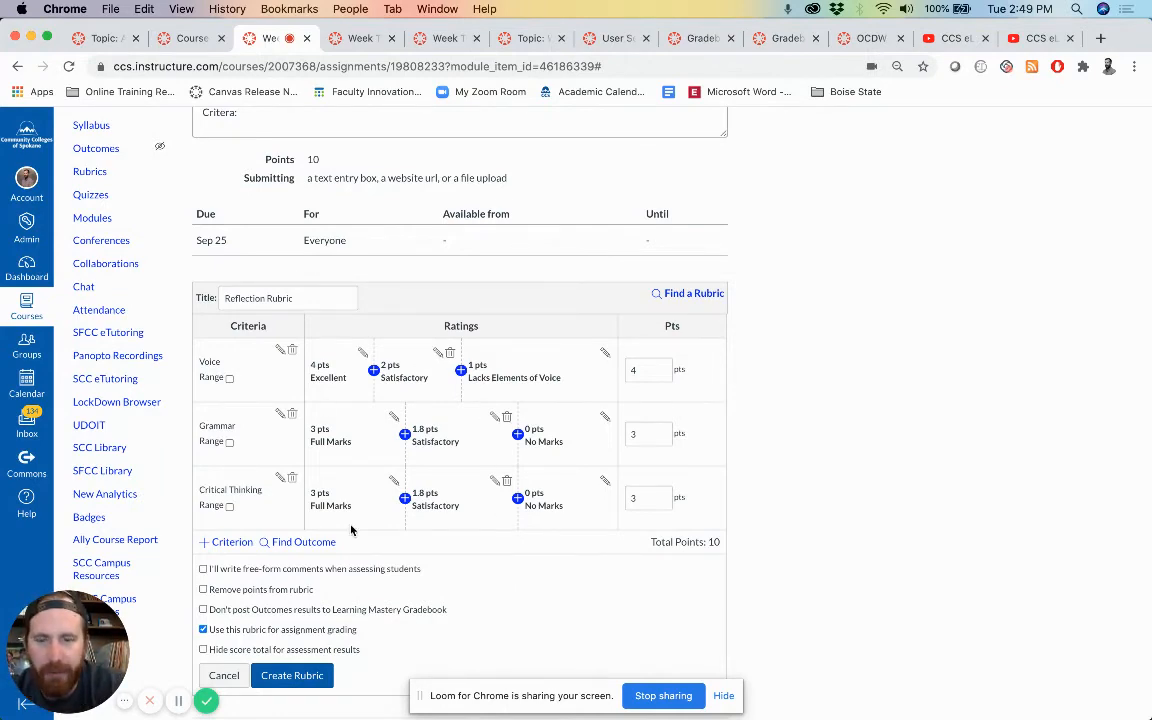
# - Create the Reflection Rubric for the Week Two Reflection assignment, keeping it in use for assignment grading
pyautogui.scroll(-1, 350, 530)
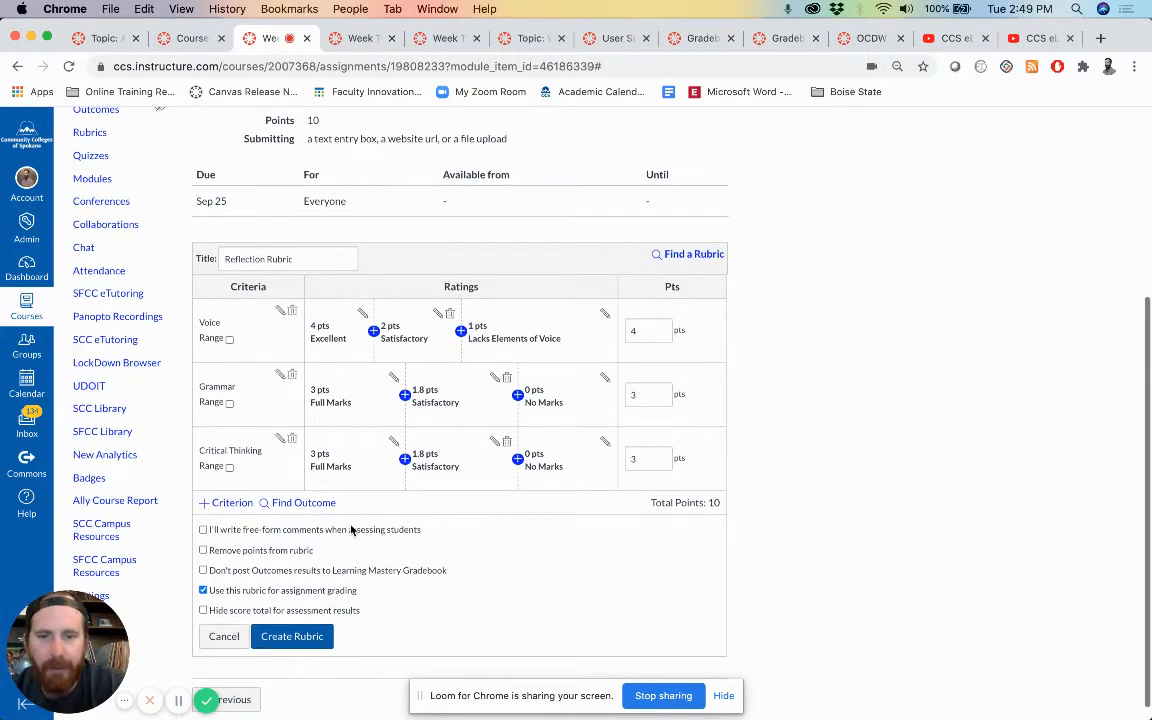
pyautogui.click(291, 638)
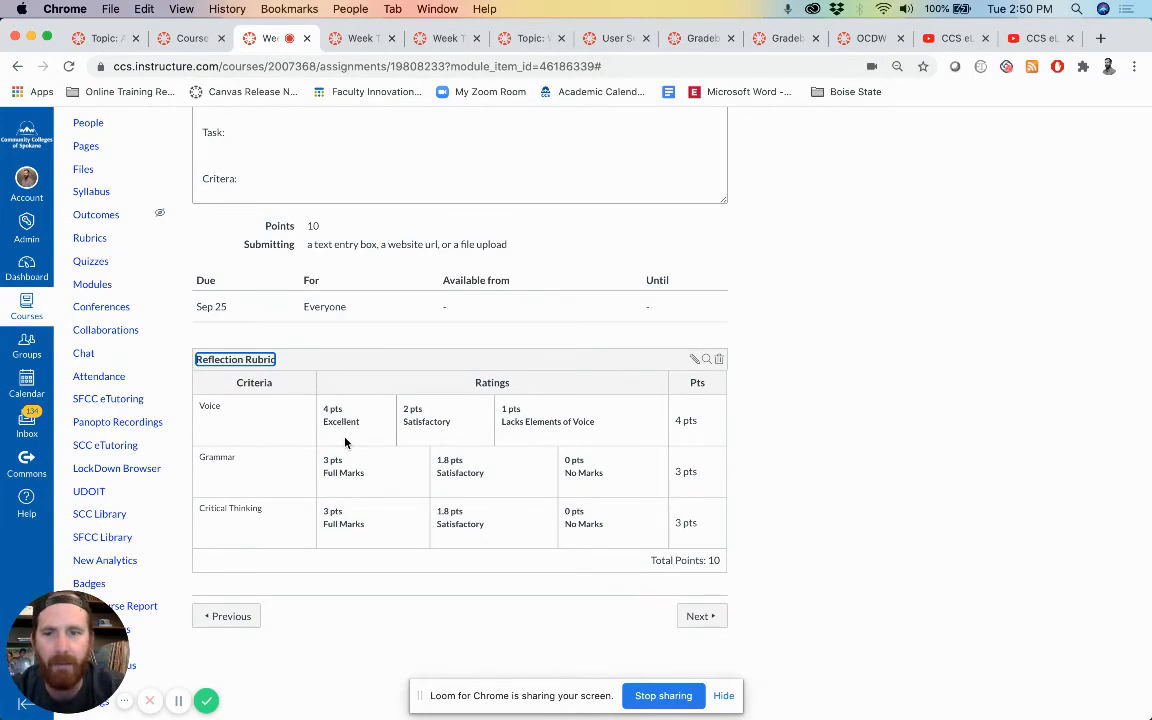
# - Return to the course home page and open Example Discussion in the Week Two module
pyautogui.scroll(3, 345, 441)
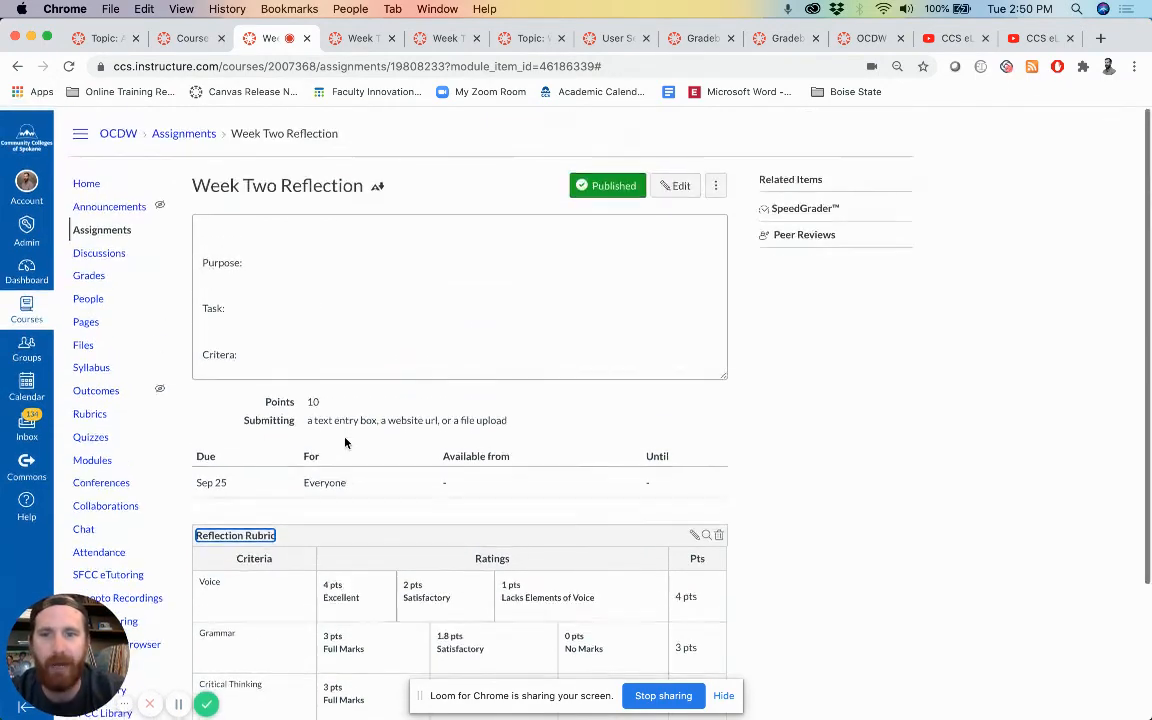
pyautogui.click(95, 187)
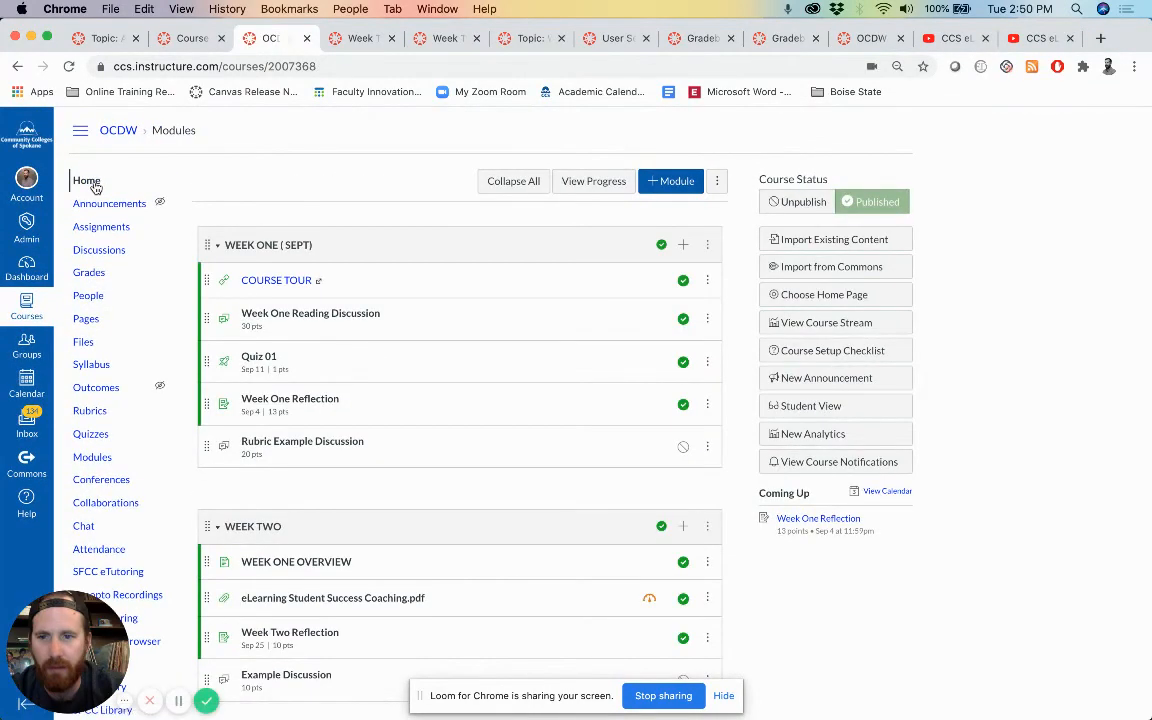
pyautogui.scroll(-2, 436, 549)
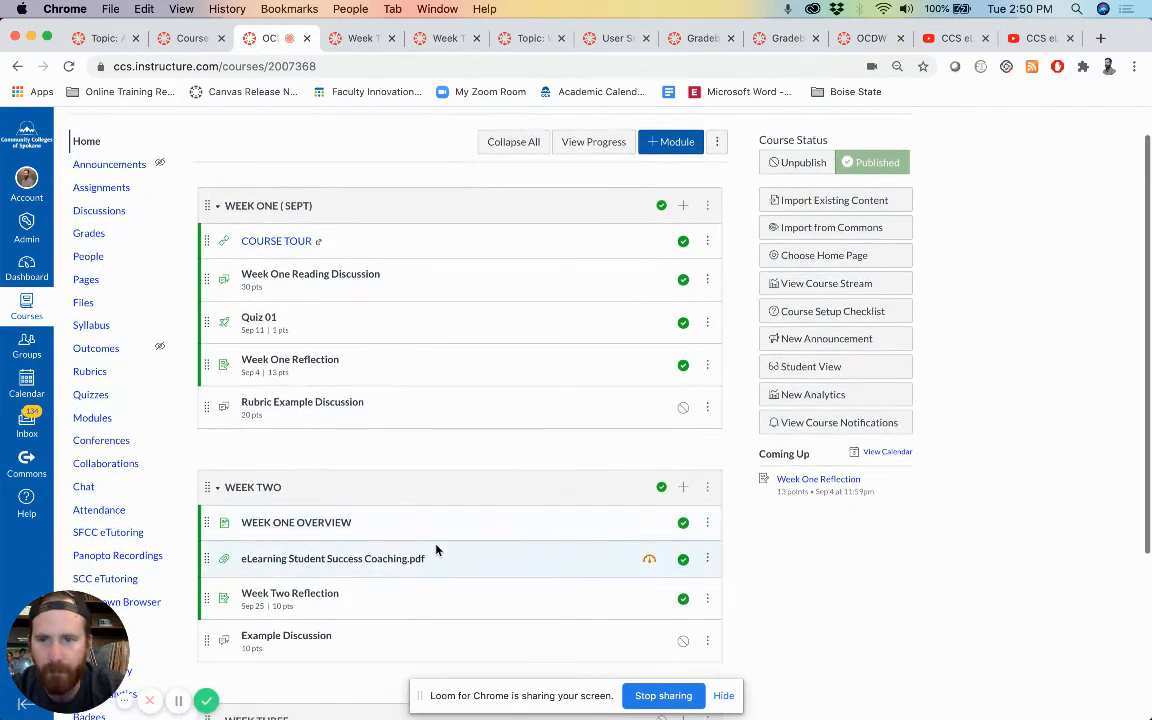
pyautogui.scroll(-1, 421, 479)
pyautogui.scroll(-3, 421, 479)
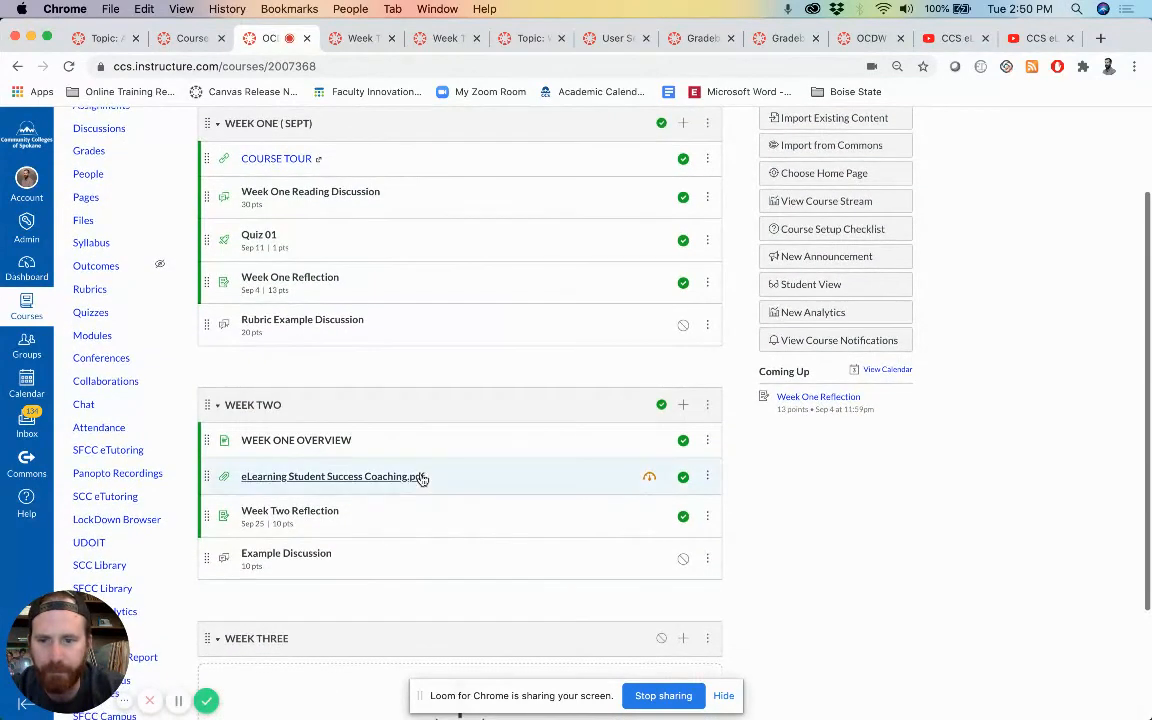
pyautogui.click(294, 558)
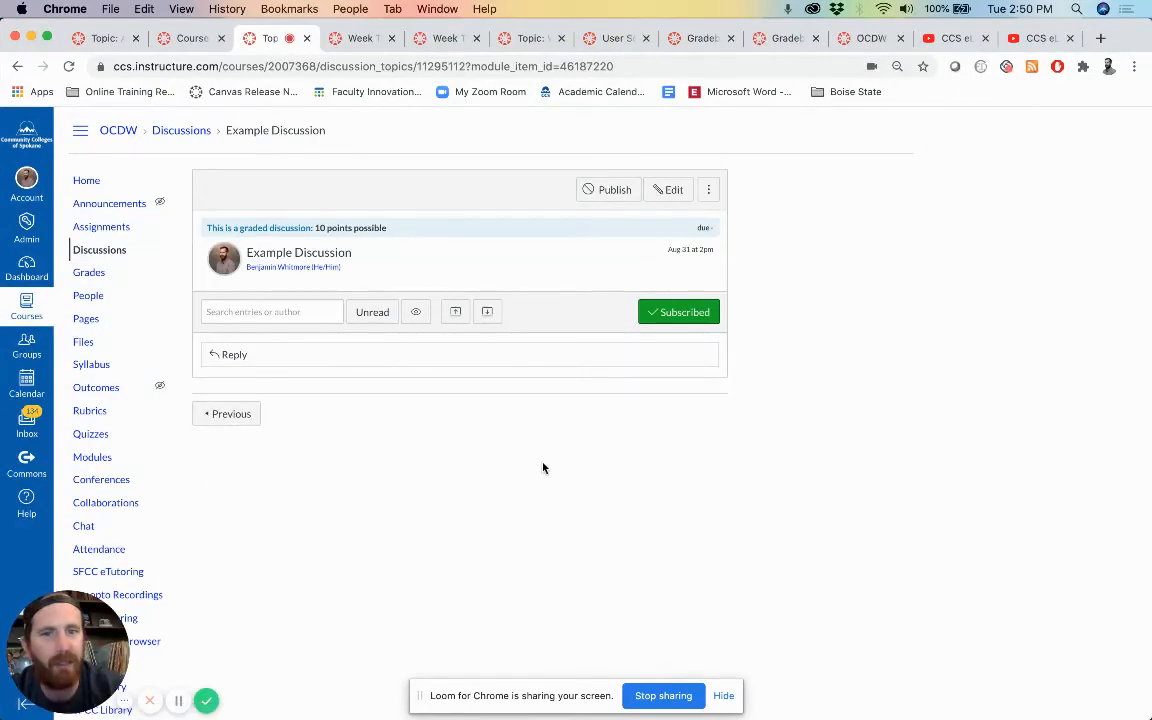
# - Start adding a rubric to Example Discussion and open the finder for existing rubrics
pyautogui.click(710, 190)
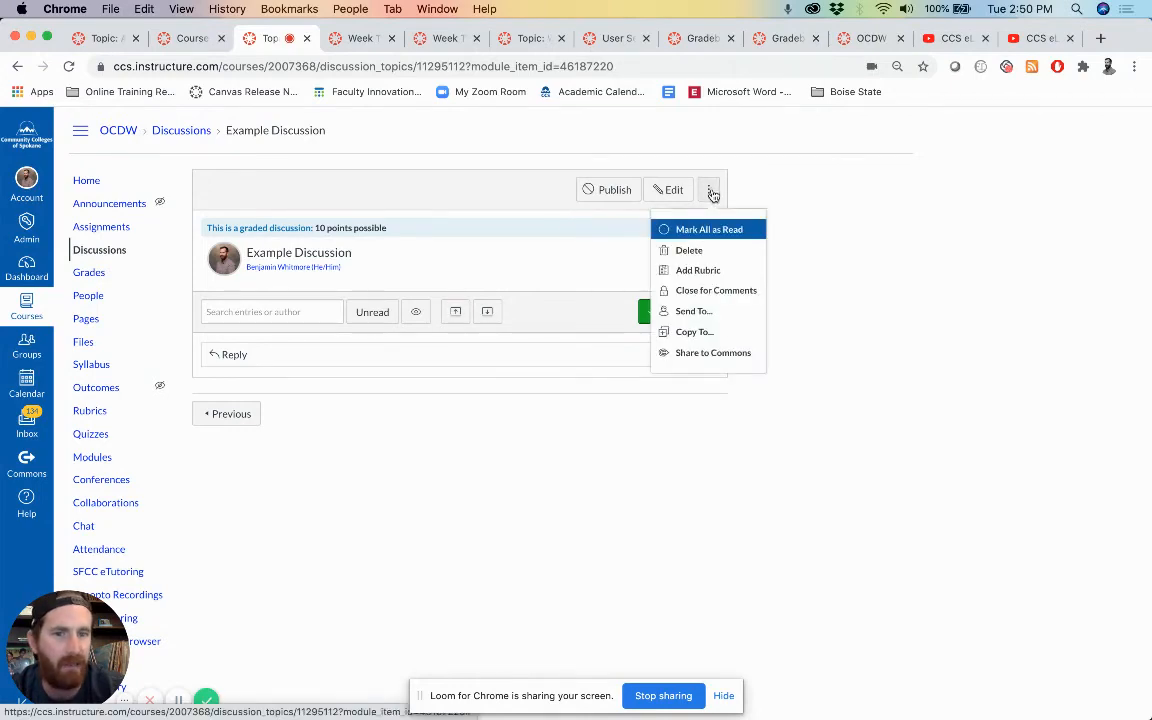
pyautogui.click(704, 271)
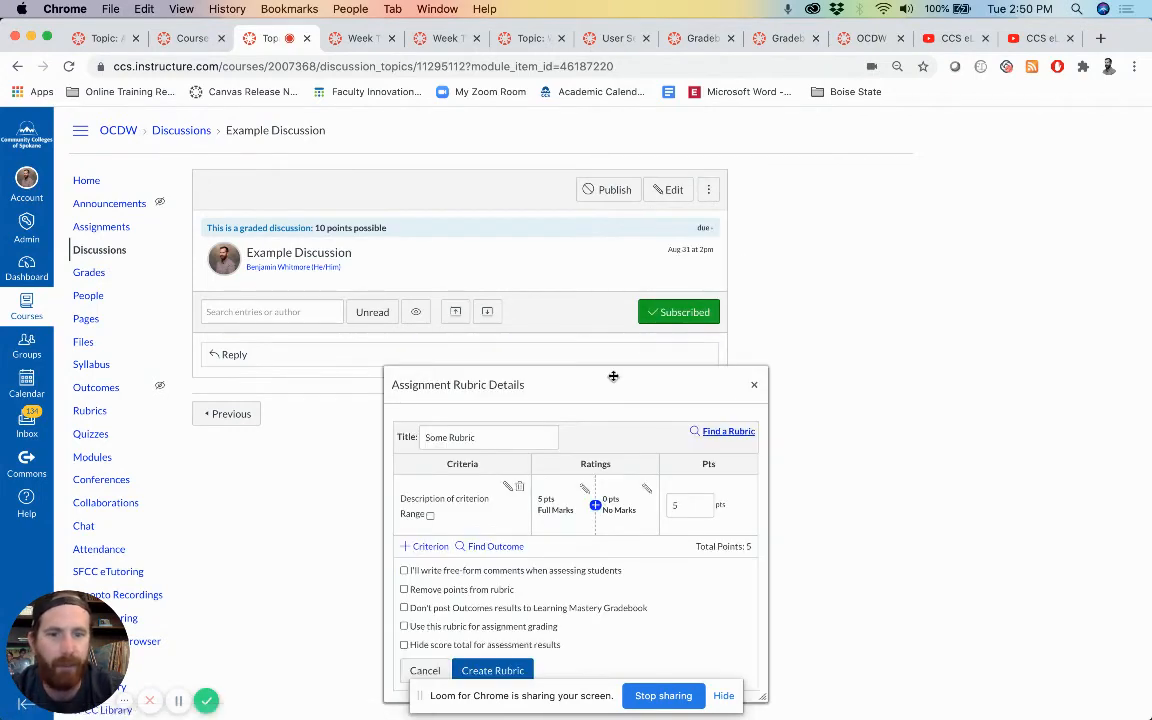
pyautogui.scroll(-2, 612, 375)
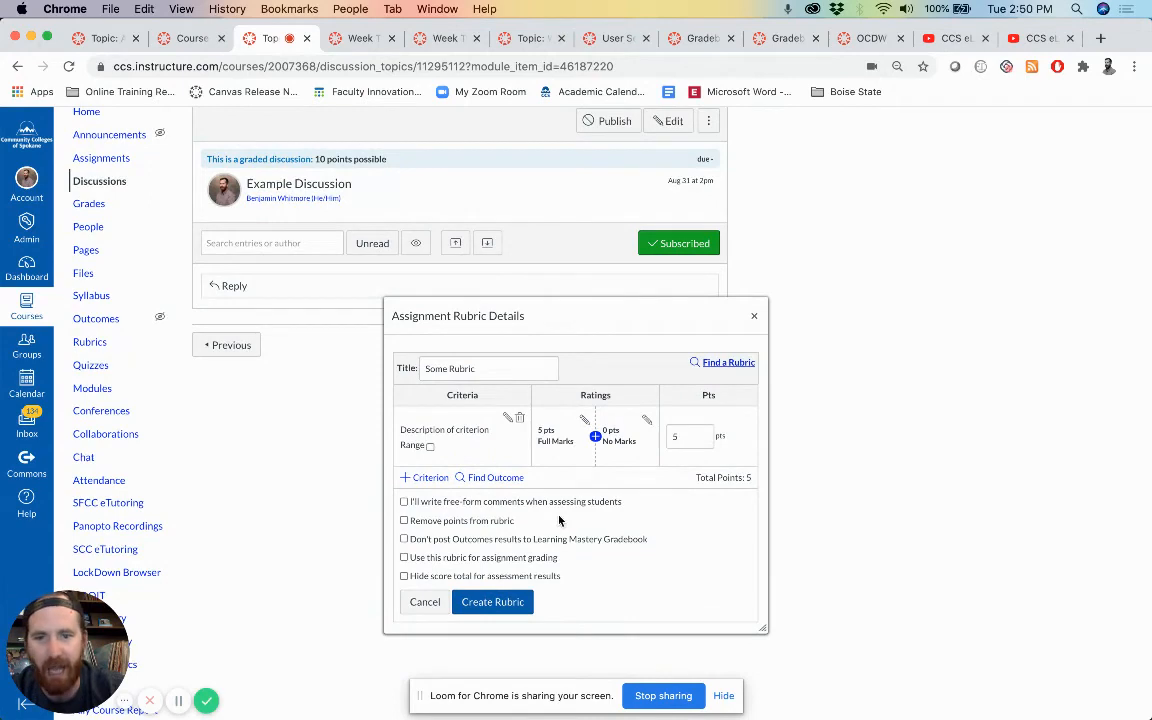
pyautogui.click(714, 365)
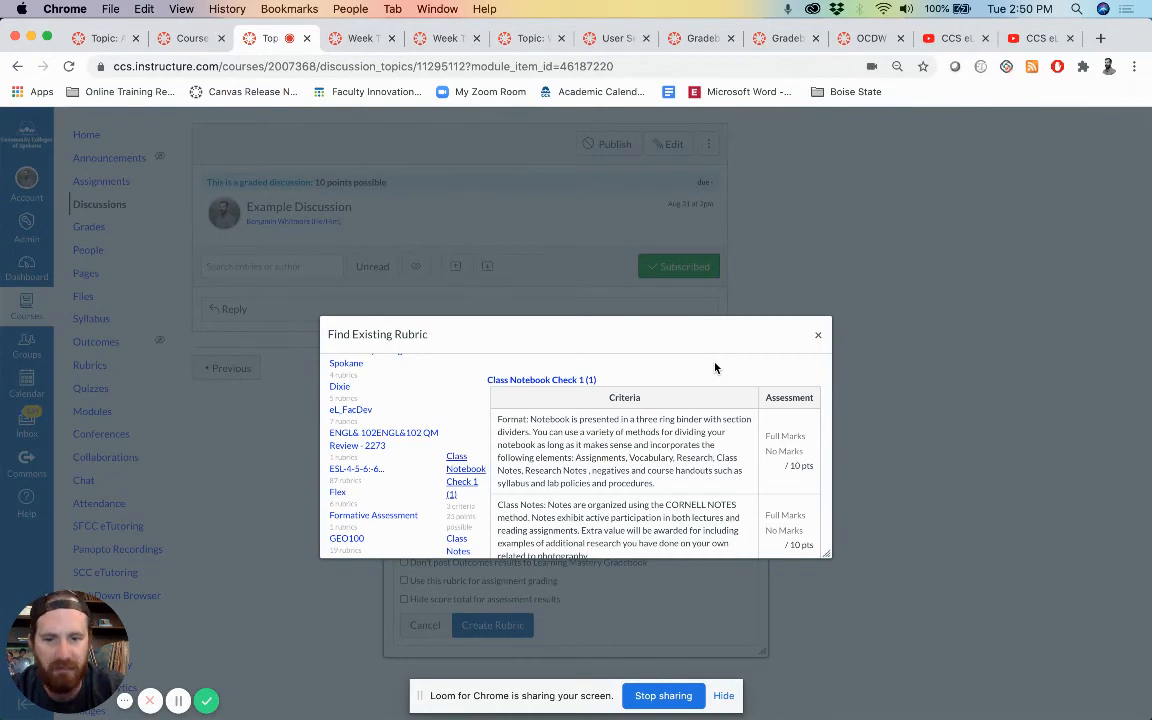
# - Browse the existing rubrics by course and preview the "Works Cited page" rubric's criteria and ratings
pyautogui.scroll(3, 434, 415)
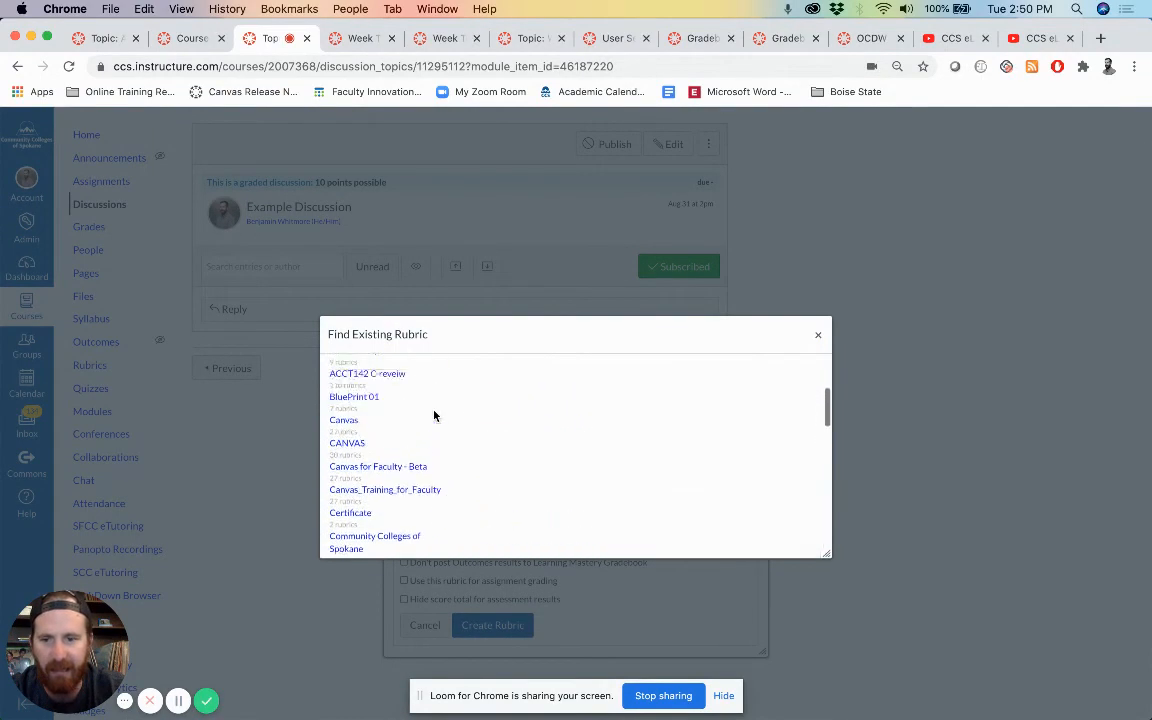
pyautogui.scroll(5, 434, 415)
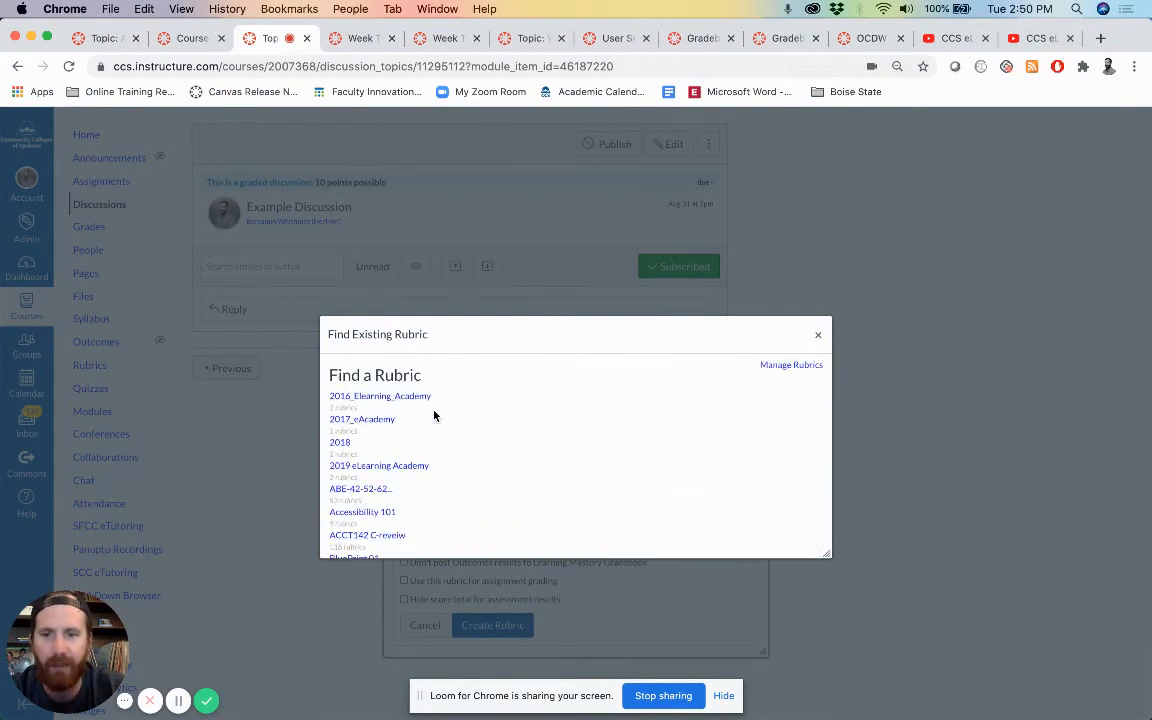
pyautogui.scroll(-3, 365, 542)
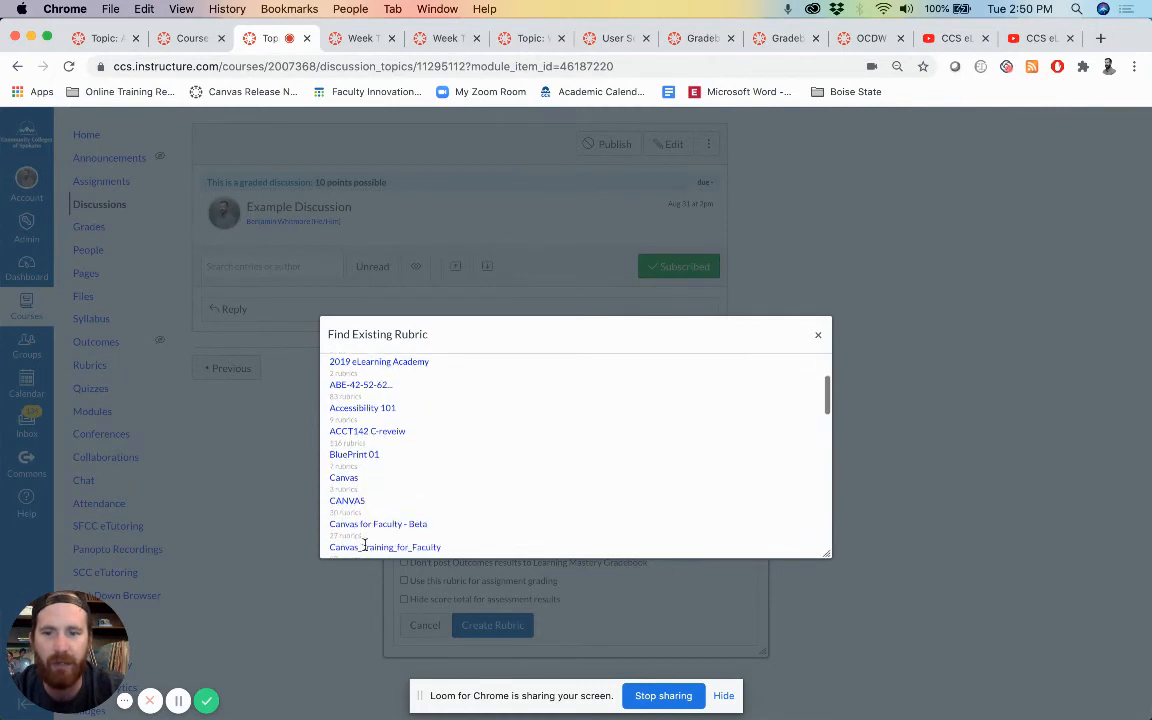
pyautogui.scroll(2, 363, 452)
pyautogui.scroll(-8, 380, 440)
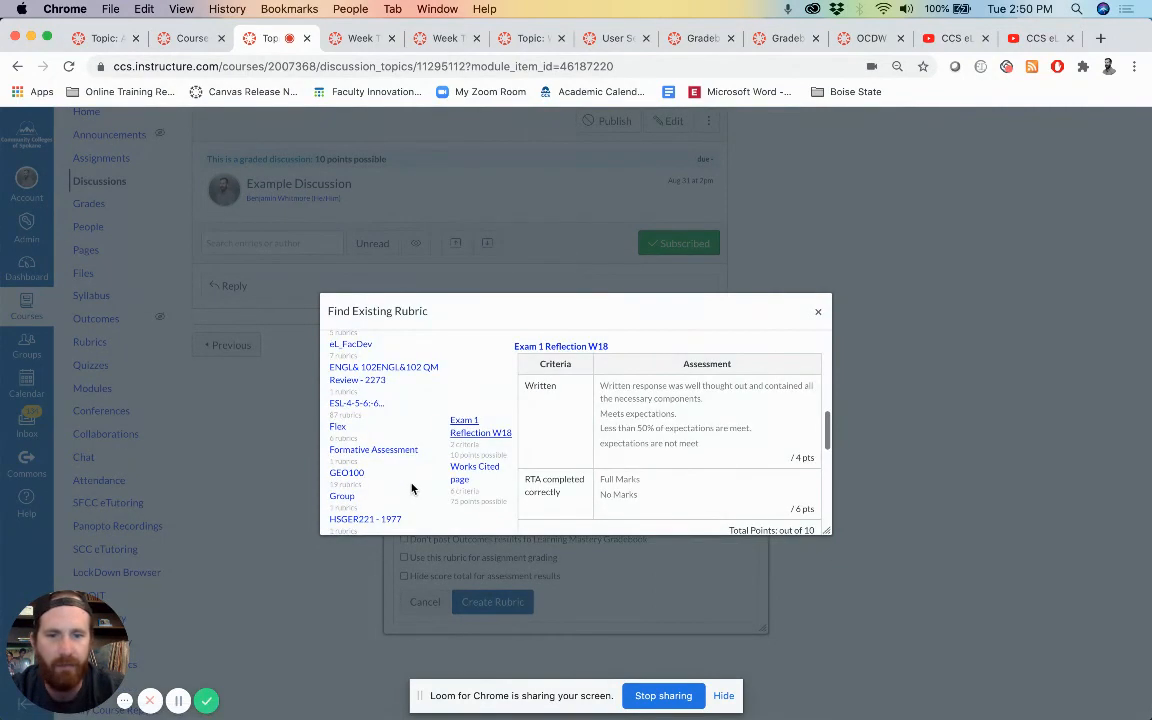
pyautogui.scroll(-2, 518, 434)
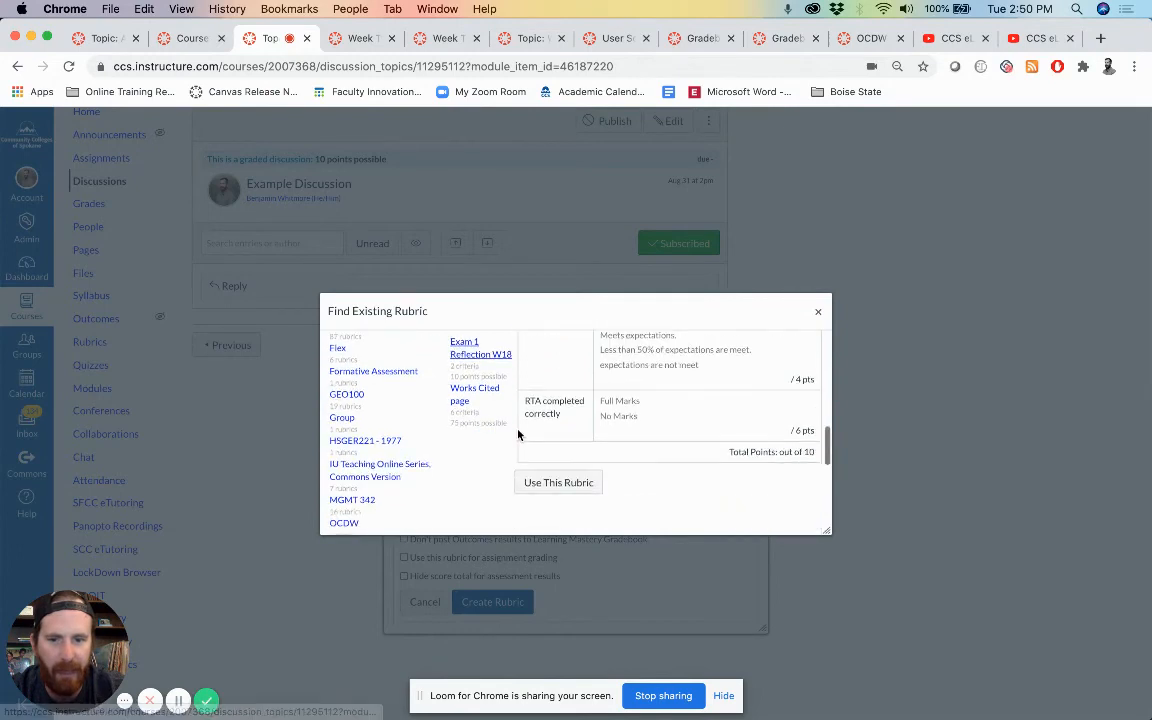
pyautogui.click(474, 392)
pyautogui.scroll(1, 661, 451)
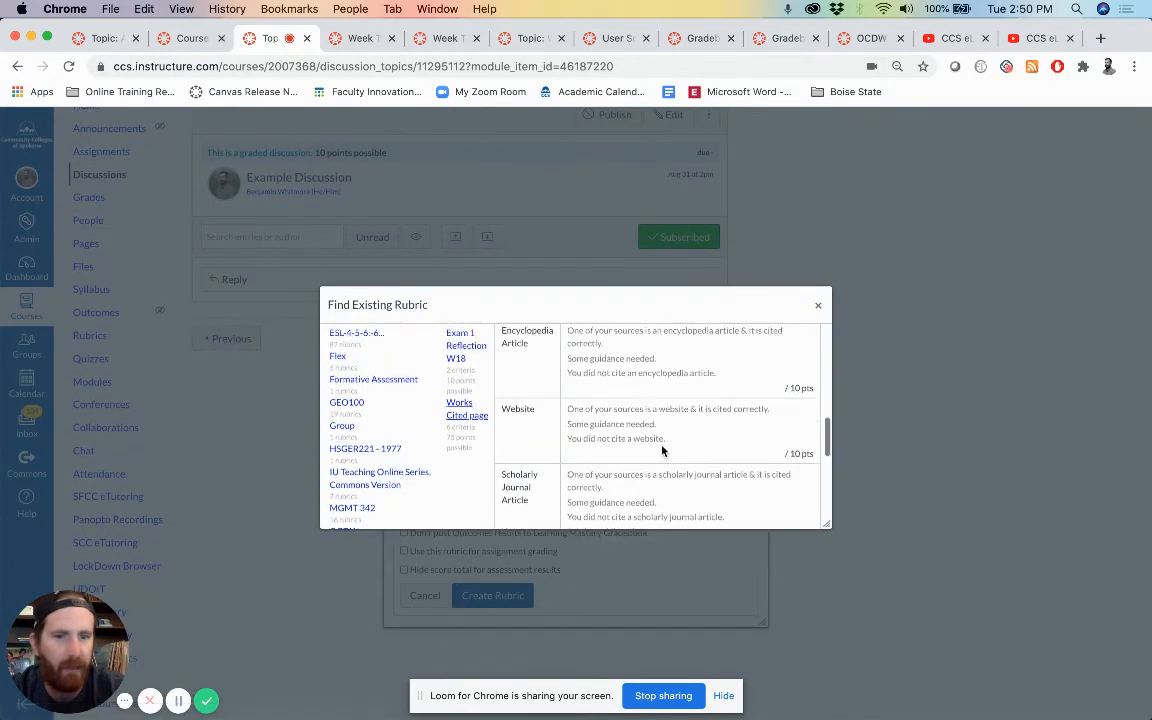
pyautogui.scroll(10, 661, 451)
pyautogui.scroll(-15, 661, 451)
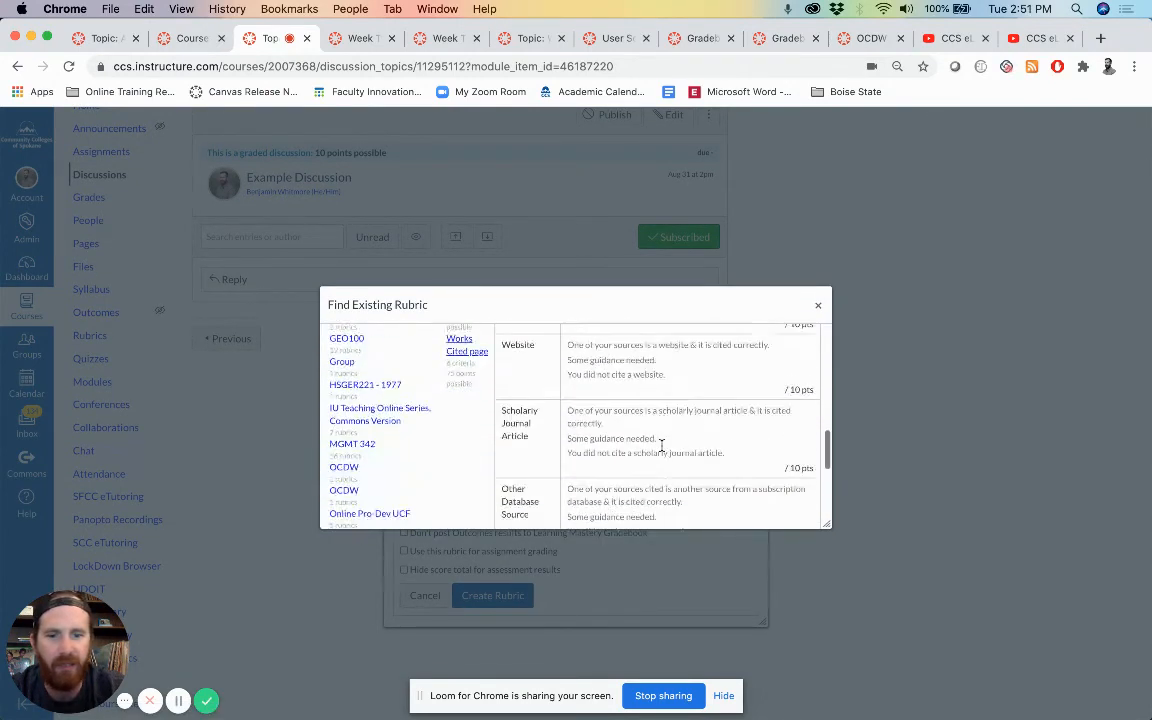
pyautogui.scroll(-6, 661, 445)
pyautogui.scroll(3, 661, 445)
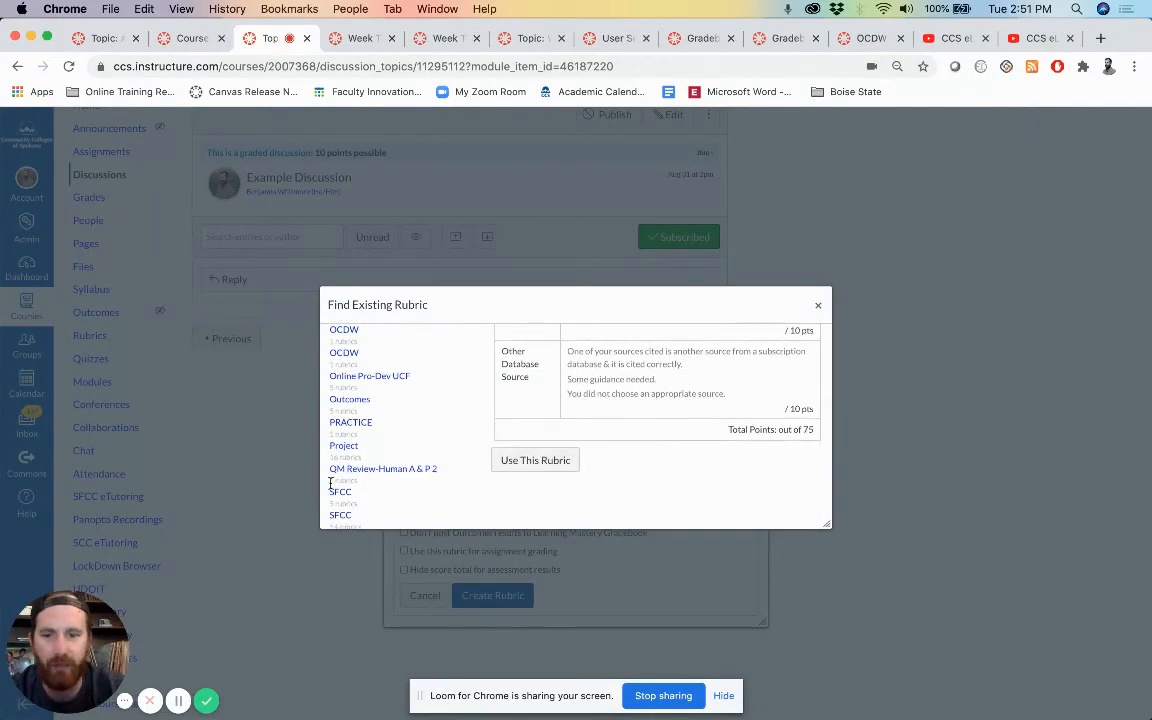
# - Choose the Essay Rubric from the PRACTICE course and use it for Example Discussion
pyautogui.click(347, 422)
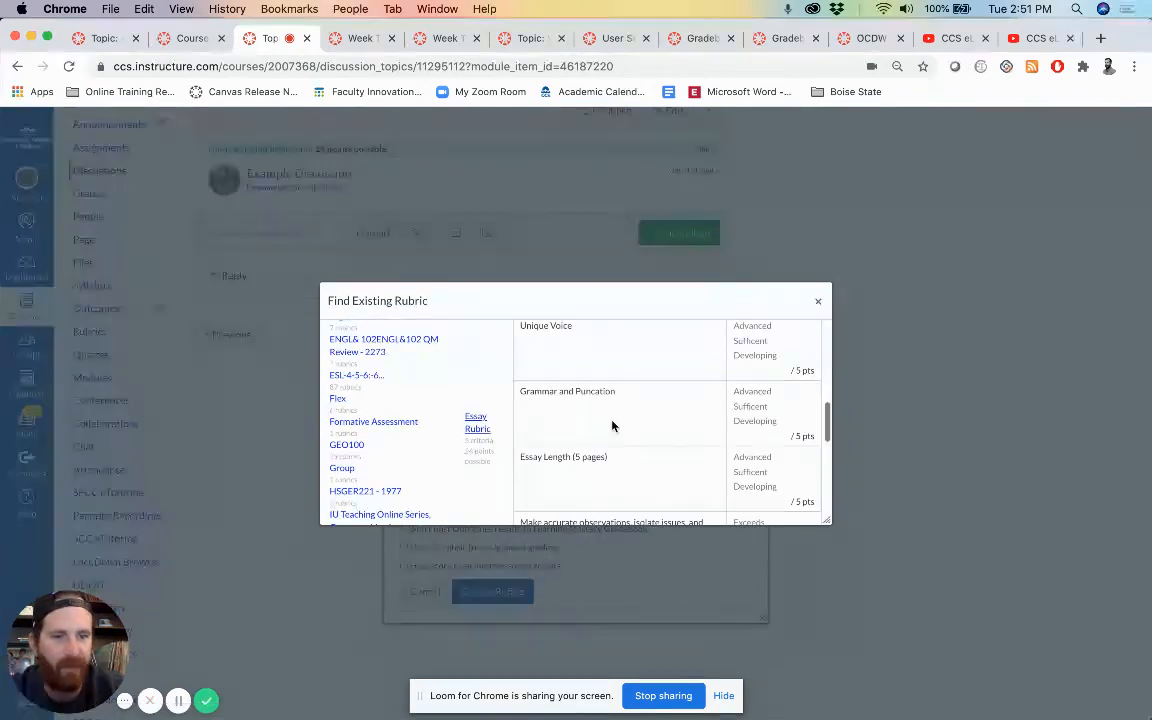
pyautogui.scroll(-10, 612, 426)
pyautogui.scroll(4, 571, 388)
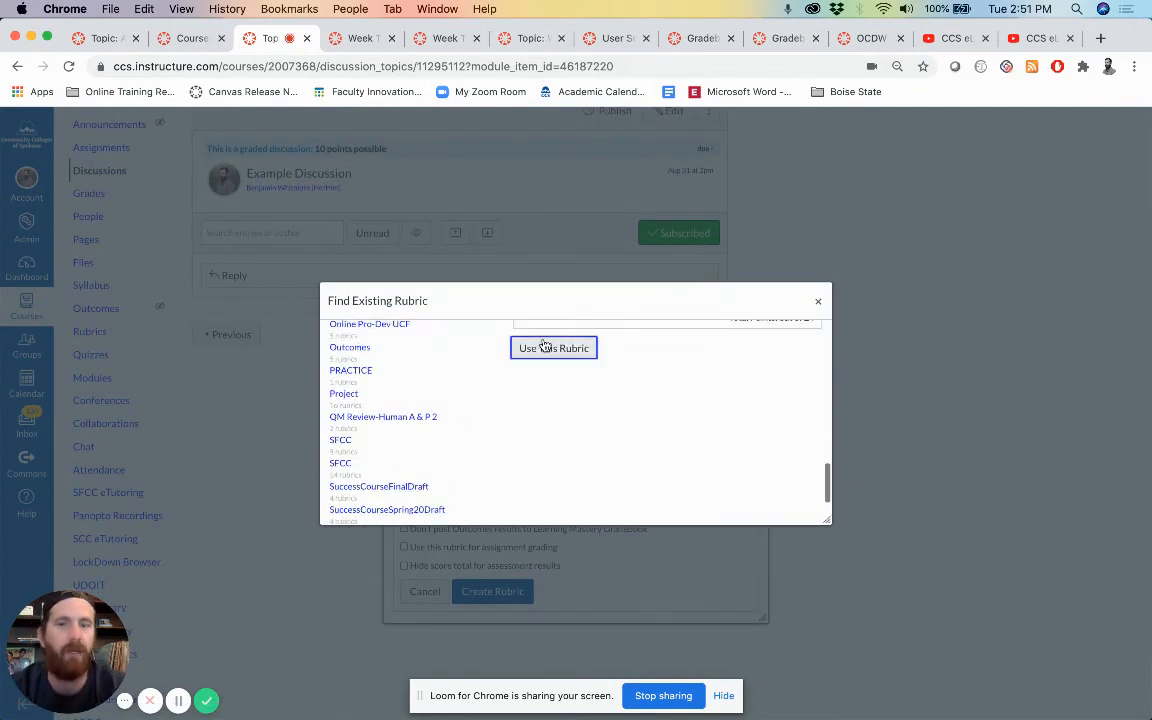
pyautogui.click(553, 348)
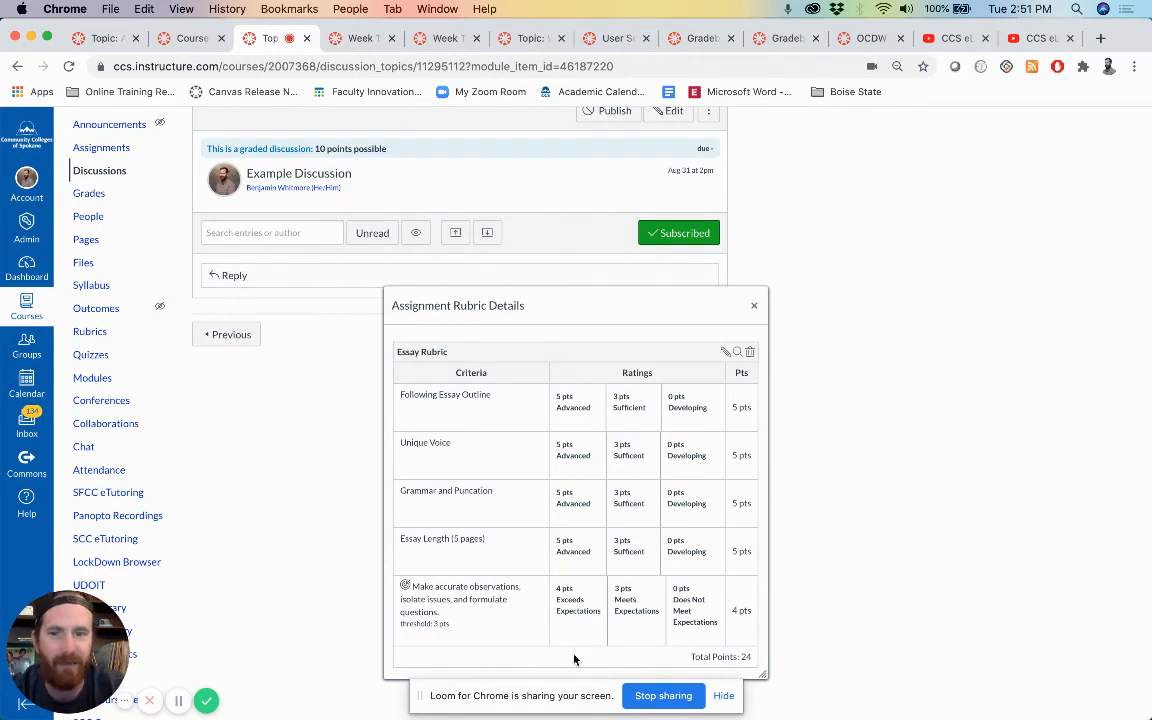
pyautogui.click(727, 699)
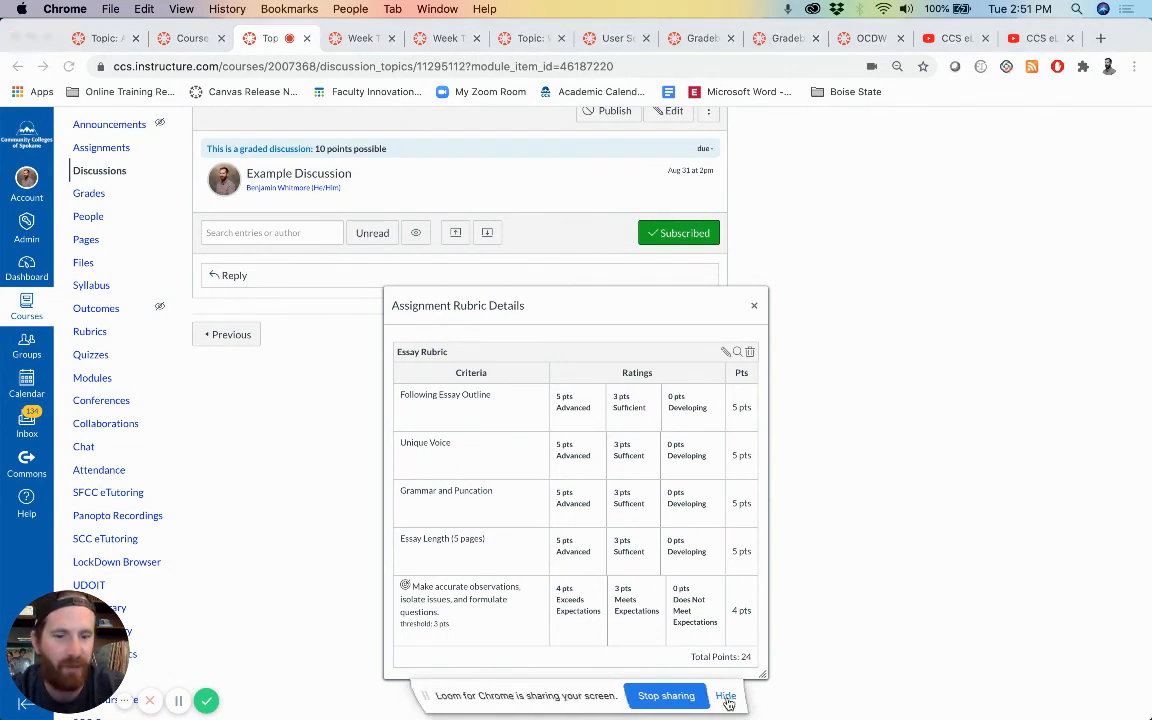